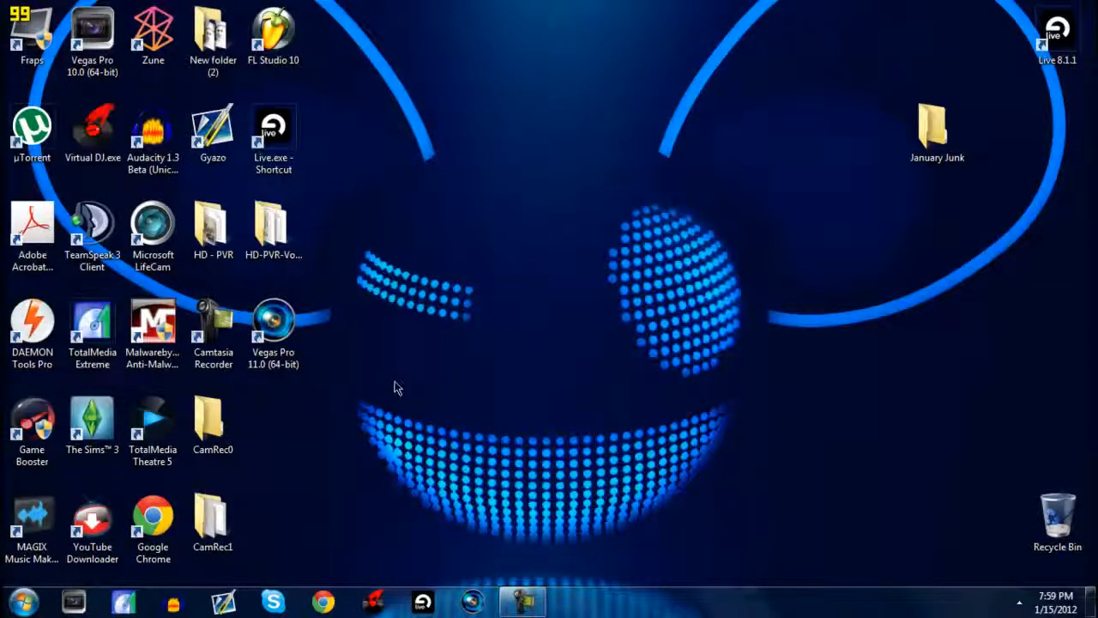
# Launch Vegas Pro 11.0 (64-bit) from the desktop and dismiss the Sony update notice
pyautogui.click(277, 324)
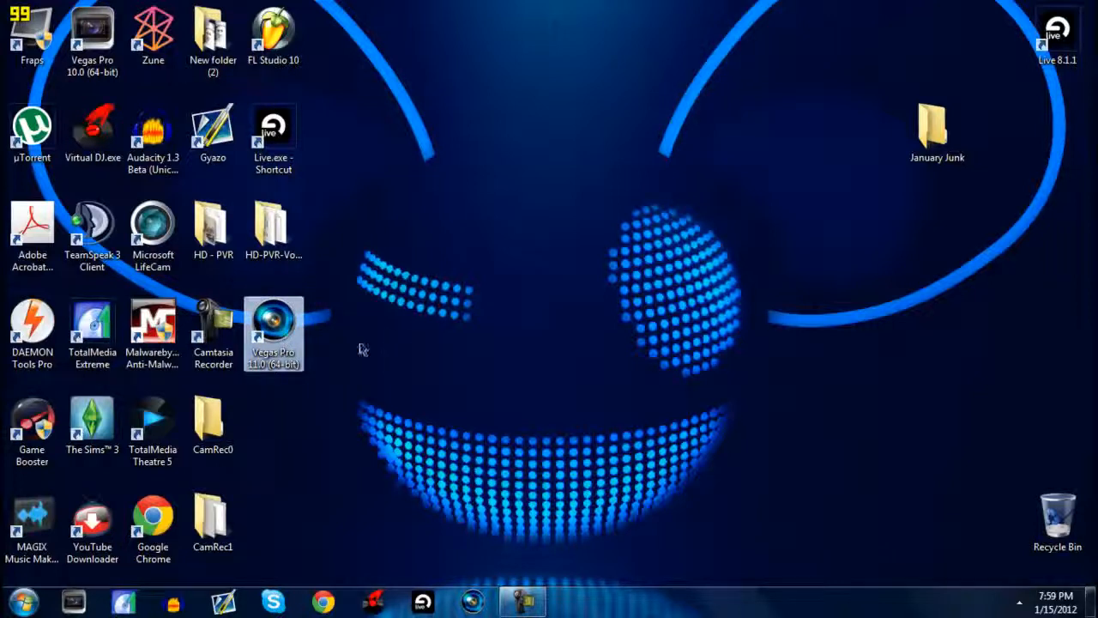
pyautogui.doubleClick(292, 334)
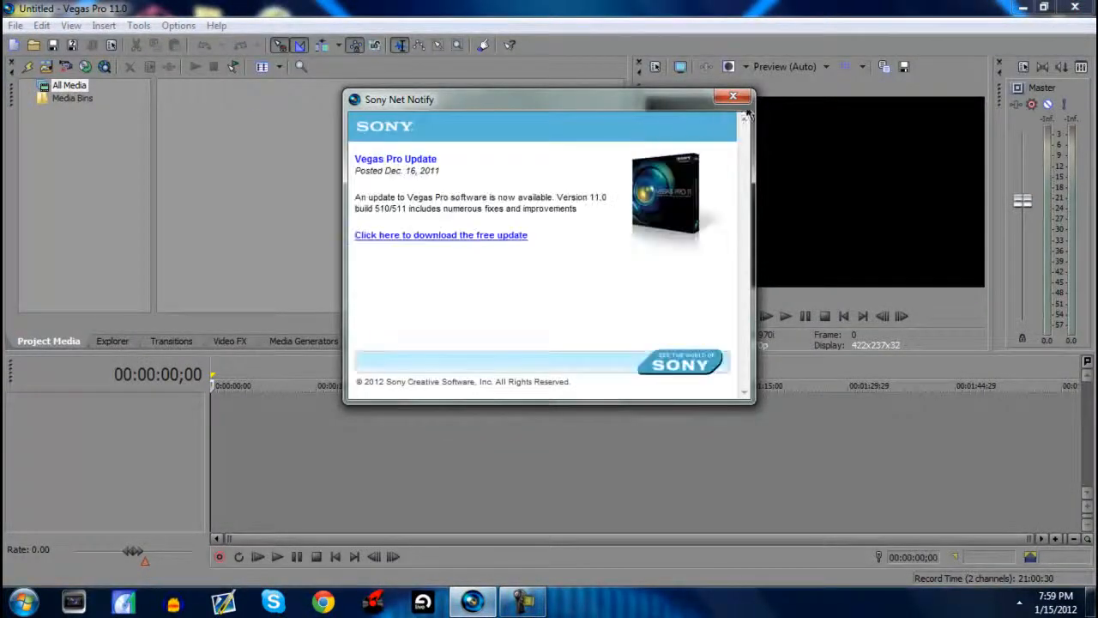
pyautogui.click(730, 99)
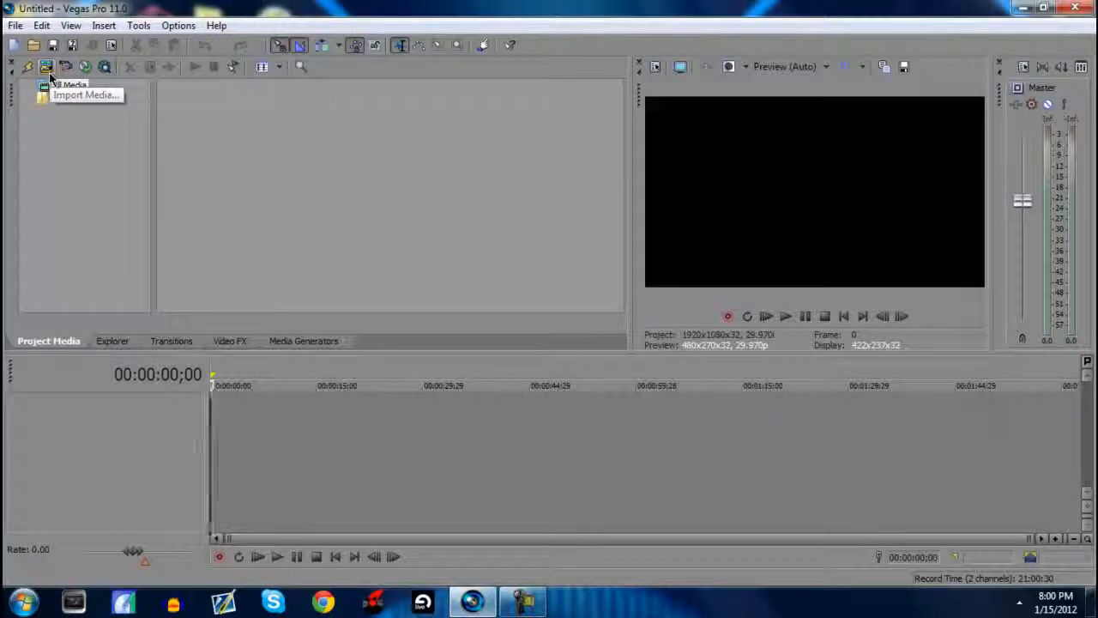
# Start a new project using the HDV 720-30p (1280x720, 29.970 fps) template
pyautogui.click(17, 26)
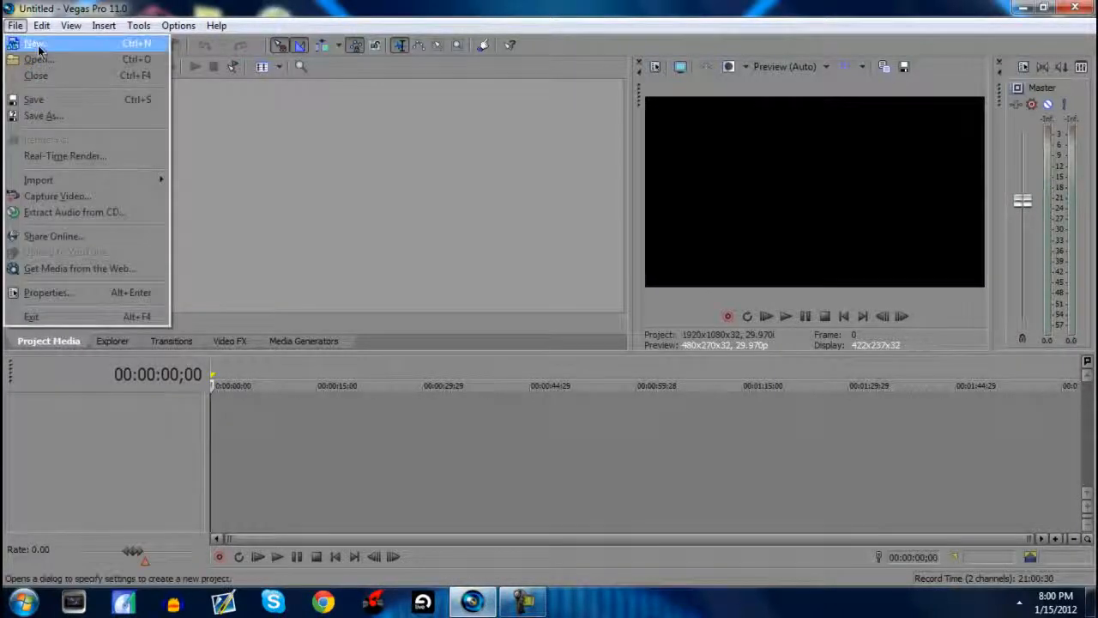
pyautogui.click(34, 43)
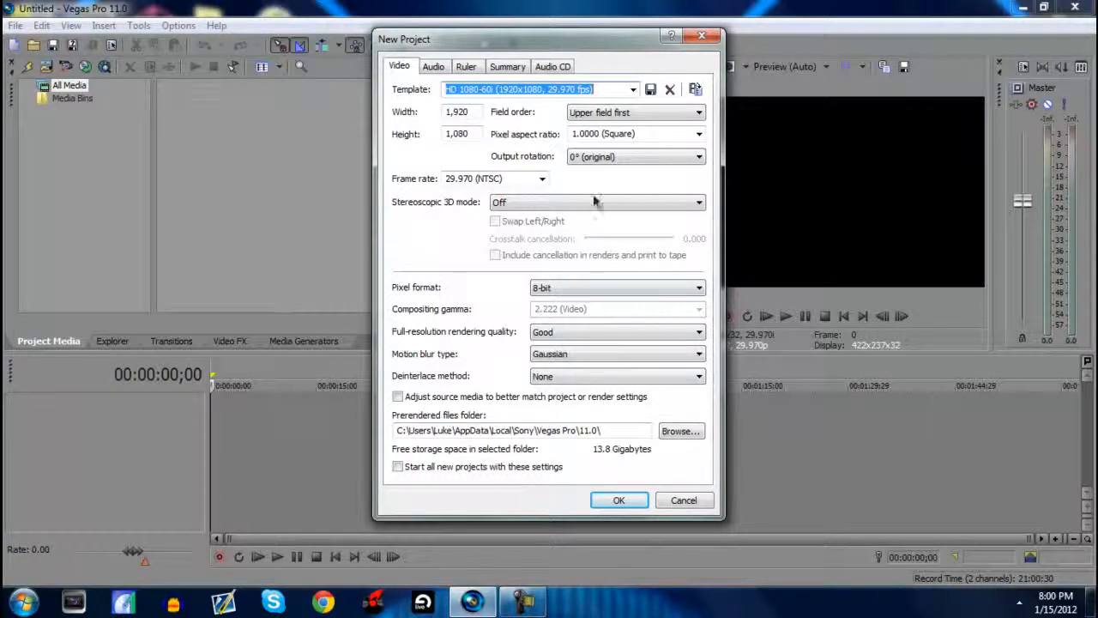
pyautogui.click(633, 90)
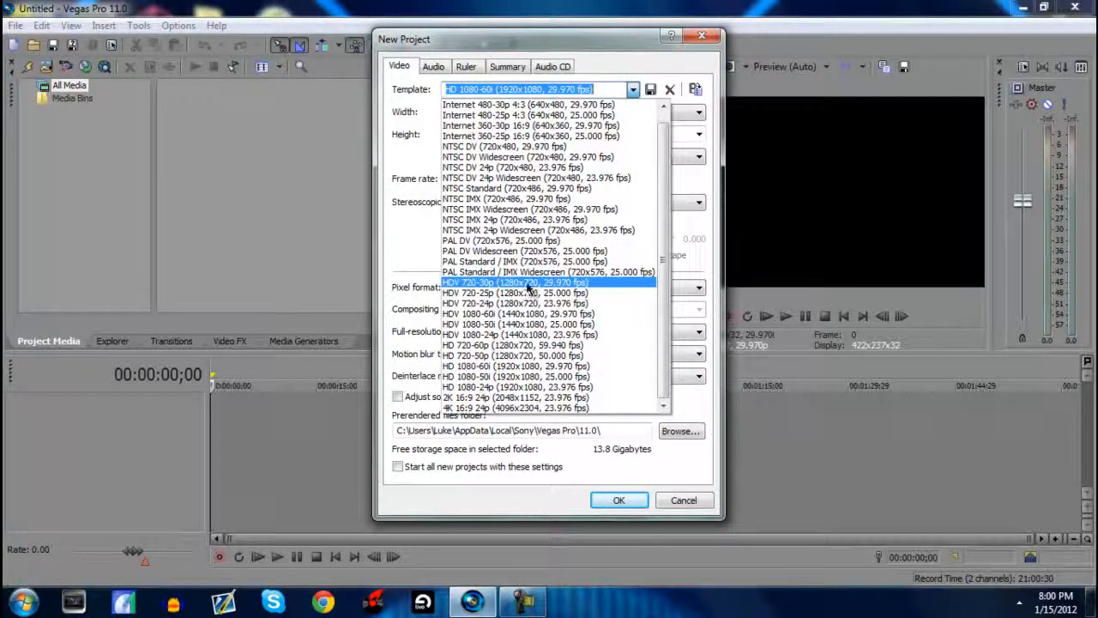
pyautogui.click(546, 283)
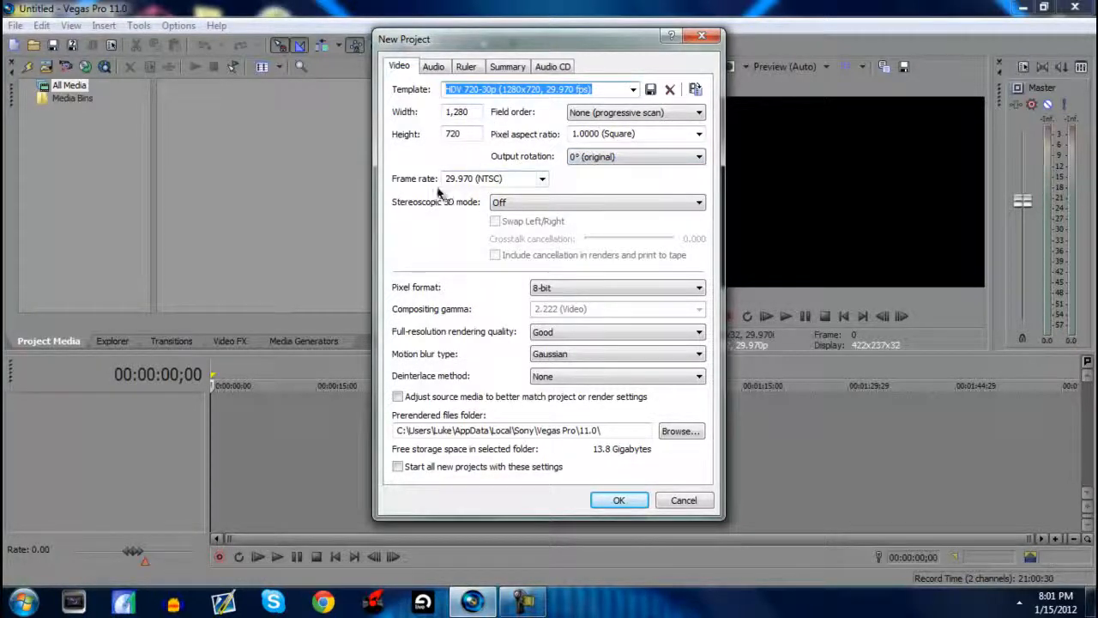
pyautogui.click(542, 179)
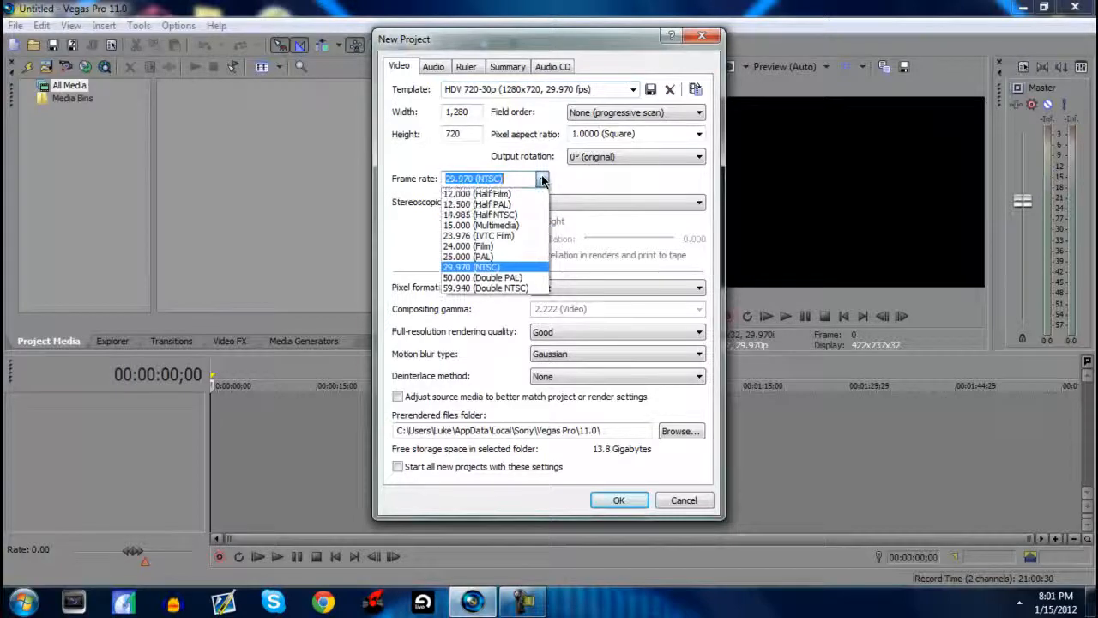
pyautogui.click(542, 179)
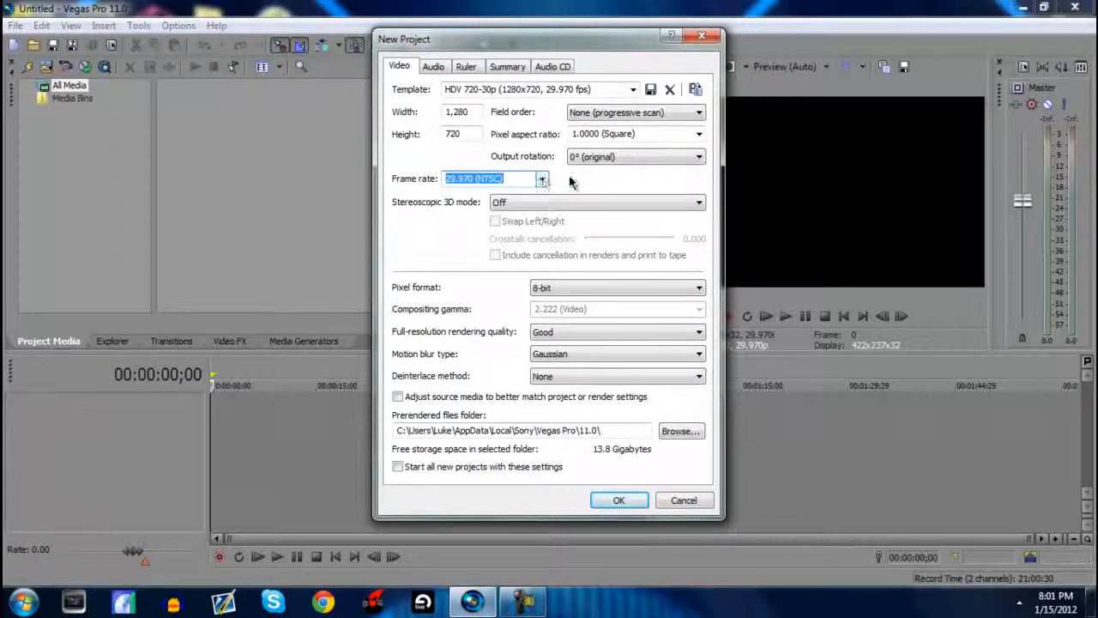
pyautogui.click(633, 90)
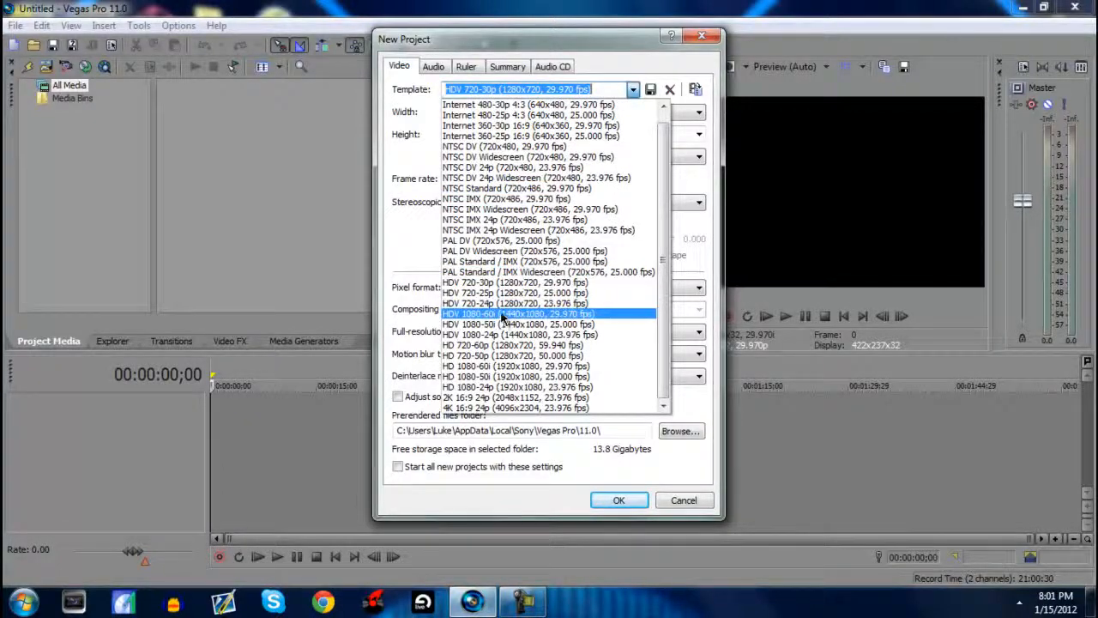
pyautogui.click(403, 165)
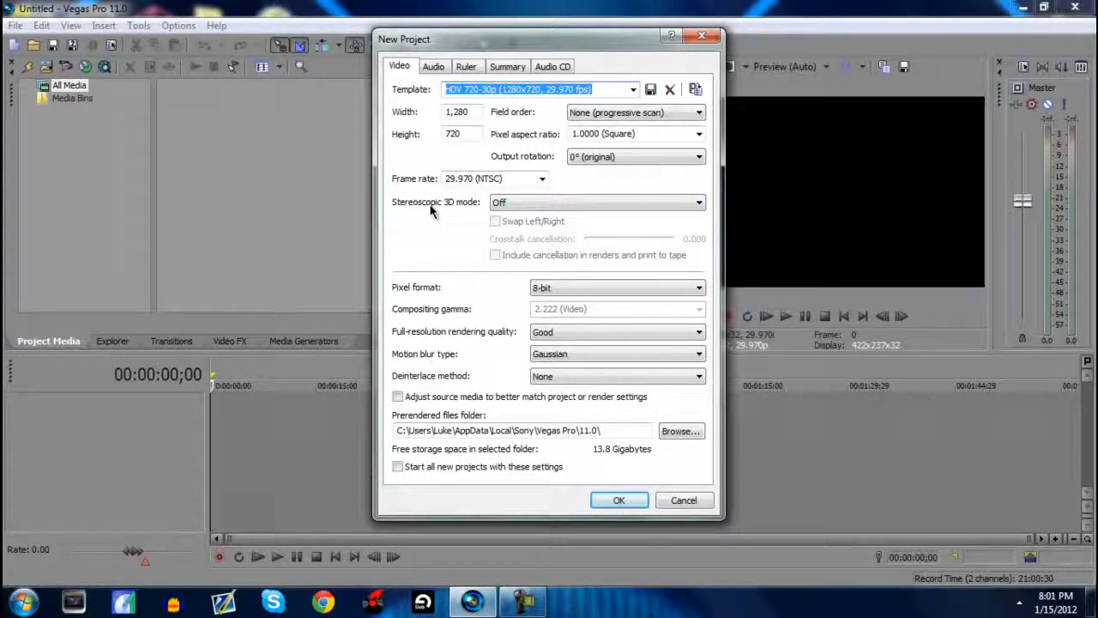
pyautogui.click(502, 203)
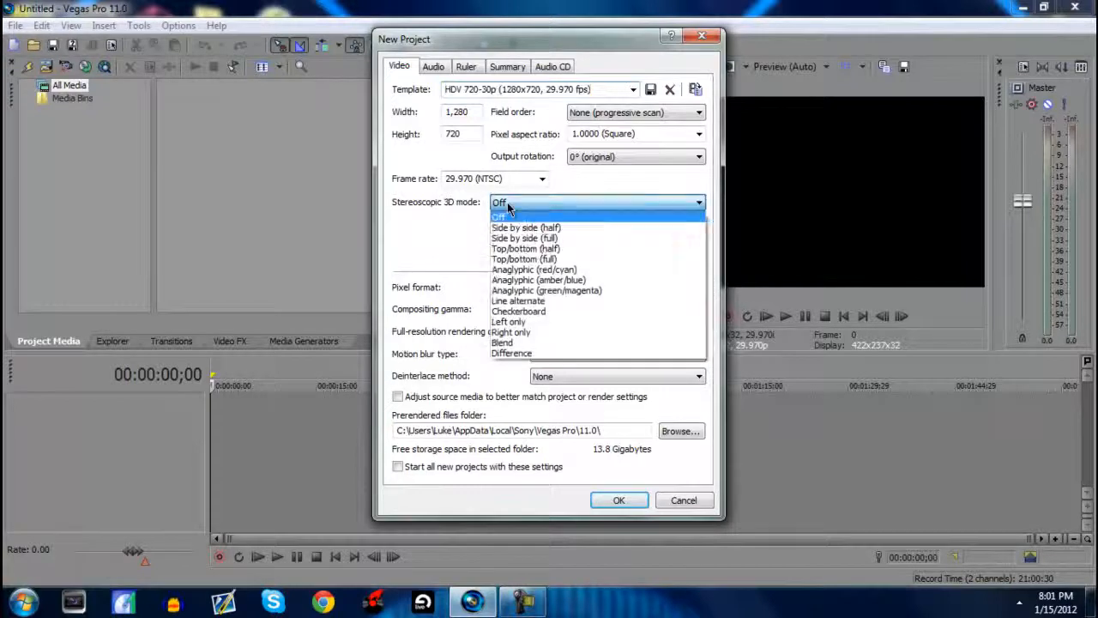
pyautogui.click(509, 205)
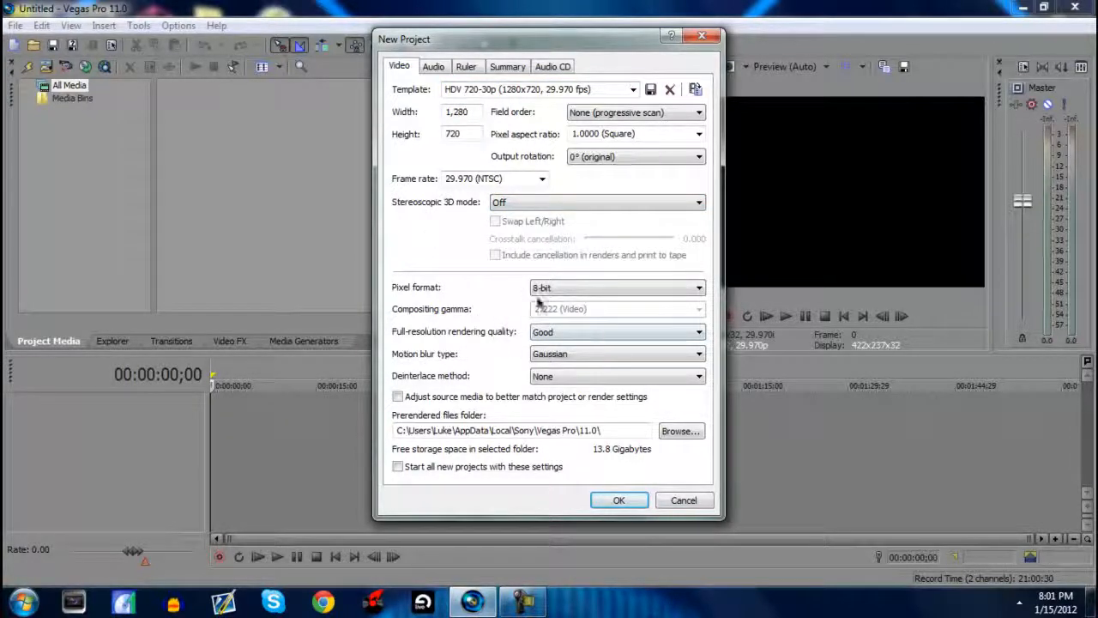
# Set the pixel format to 32-bit floating point (full range) and the compositing gamma to 2.222 (Video)
pyautogui.click(568, 289)
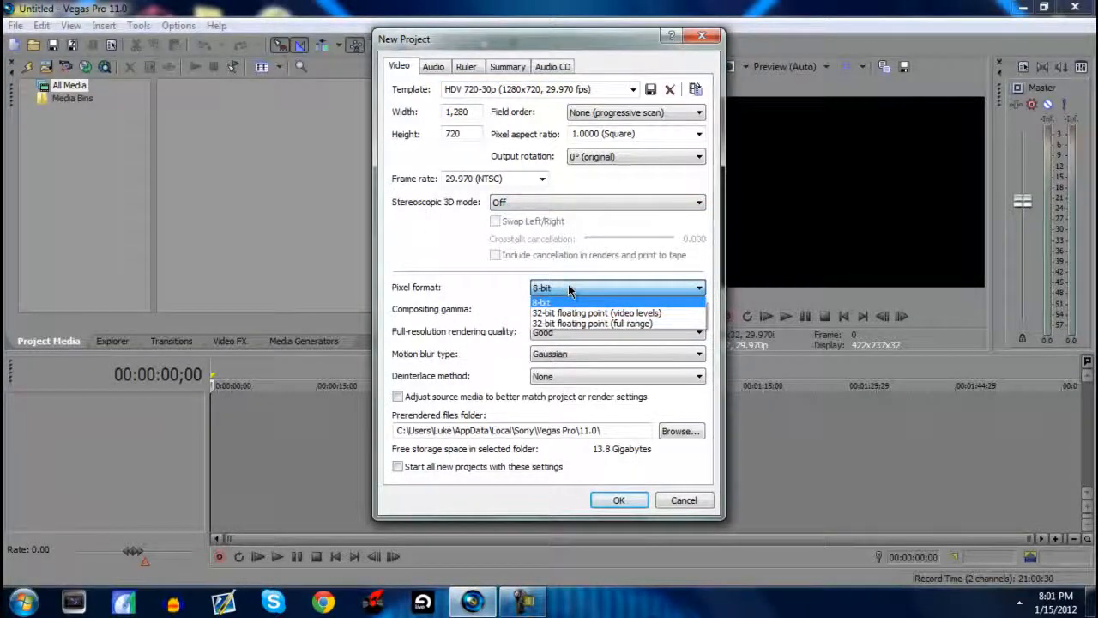
pyautogui.click(589, 324)
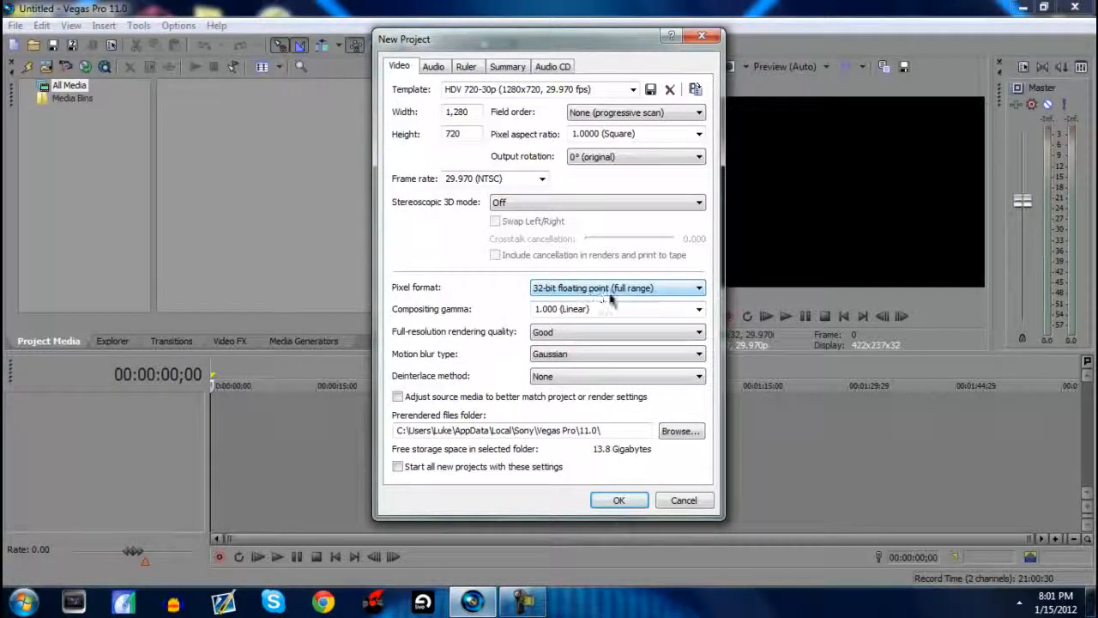
pyautogui.click(698, 312)
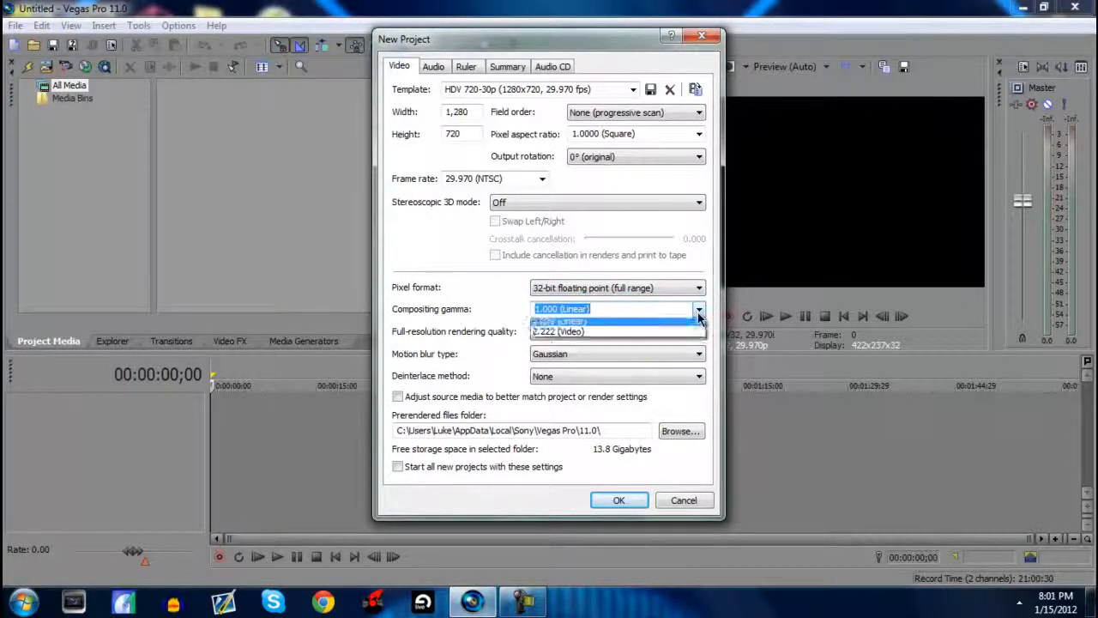
pyautogui.click(580, 334)
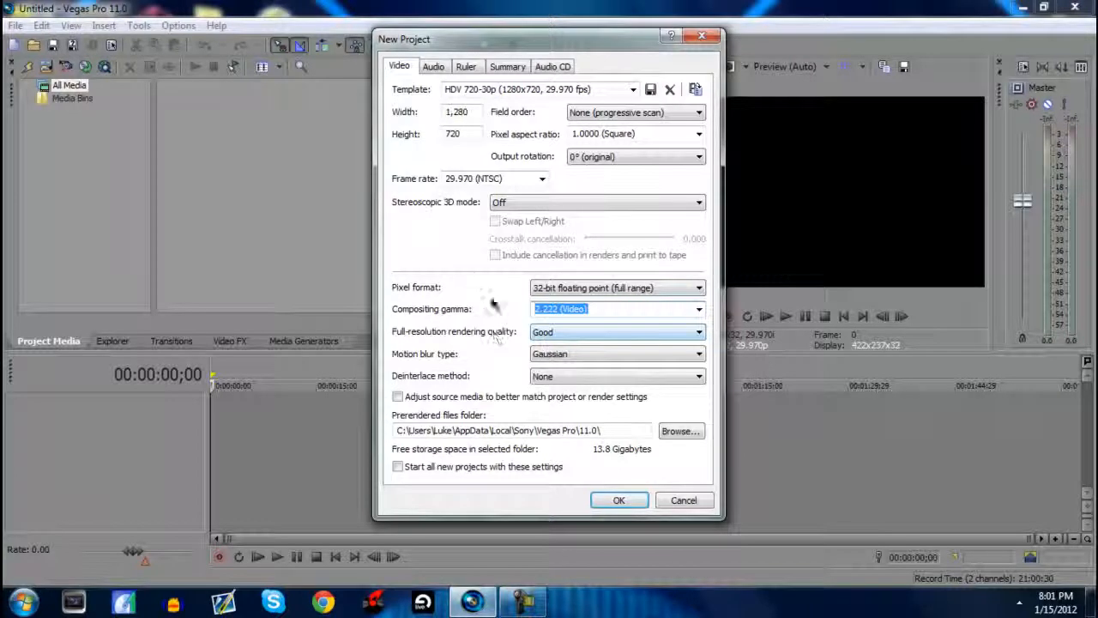
# Set full-resolution rendering quality to Best, motion blur type to Gaussian, and deinterlace method to Interpolate fields
pyautogui.click(572, 335)
pyautogui.click(550, 381)
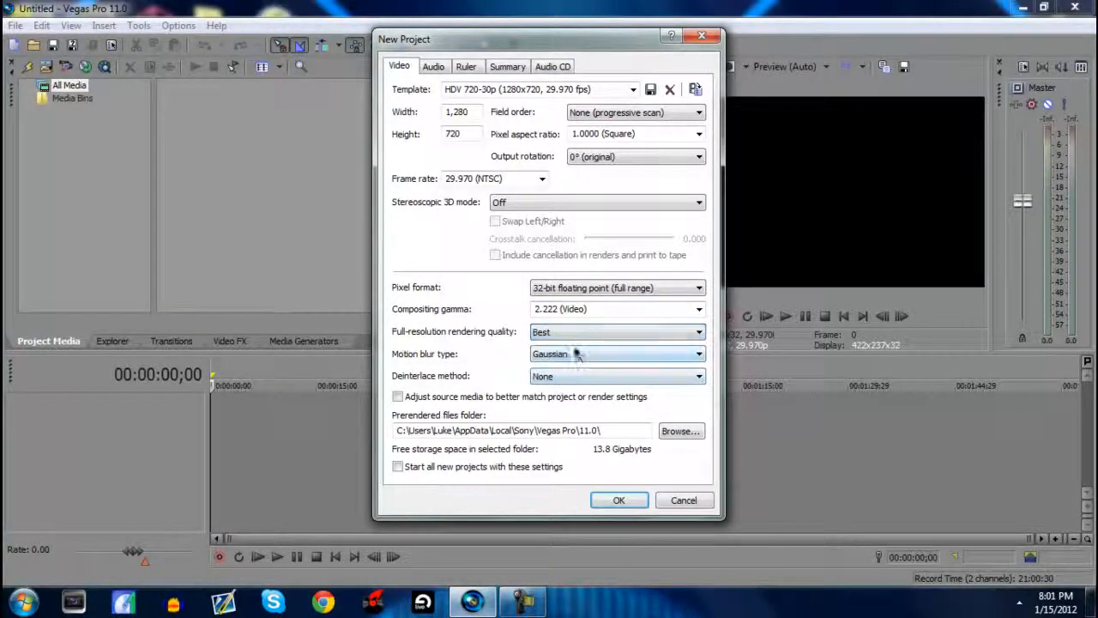
pyautogui.click(577, 354)
pyautogui.click(581, 364)
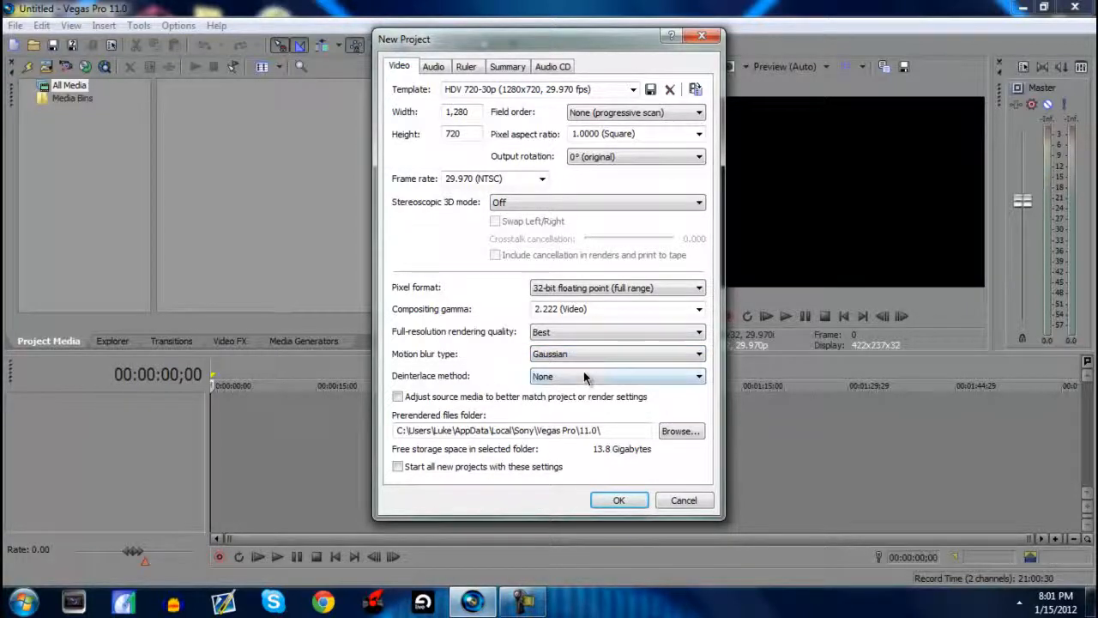
pyautogui.click(609, 377)
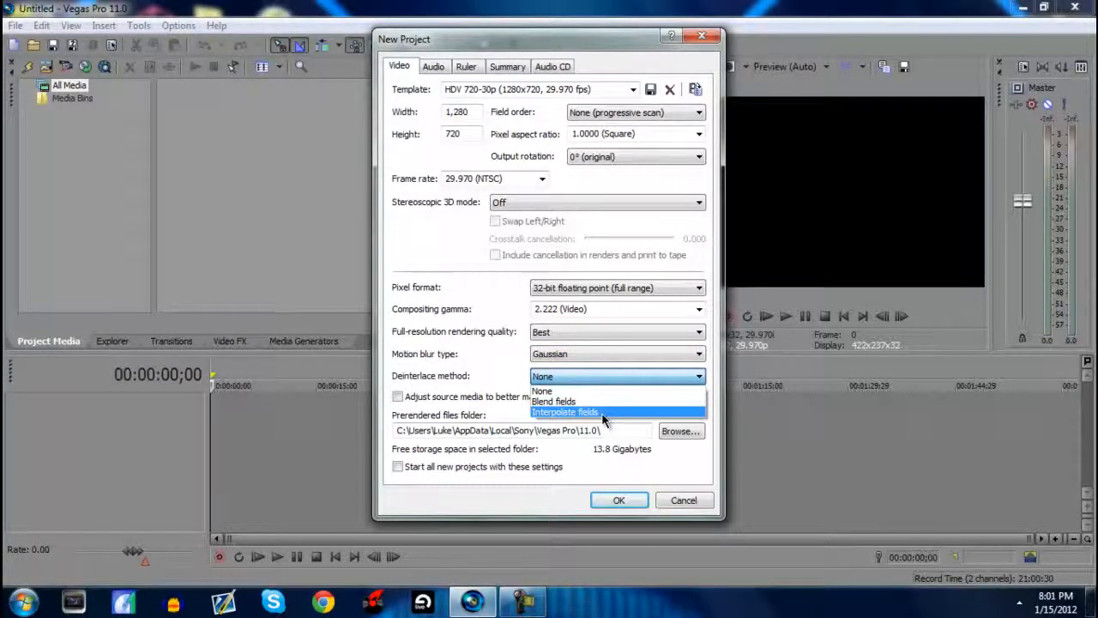
pyautogui.click(604, 413)
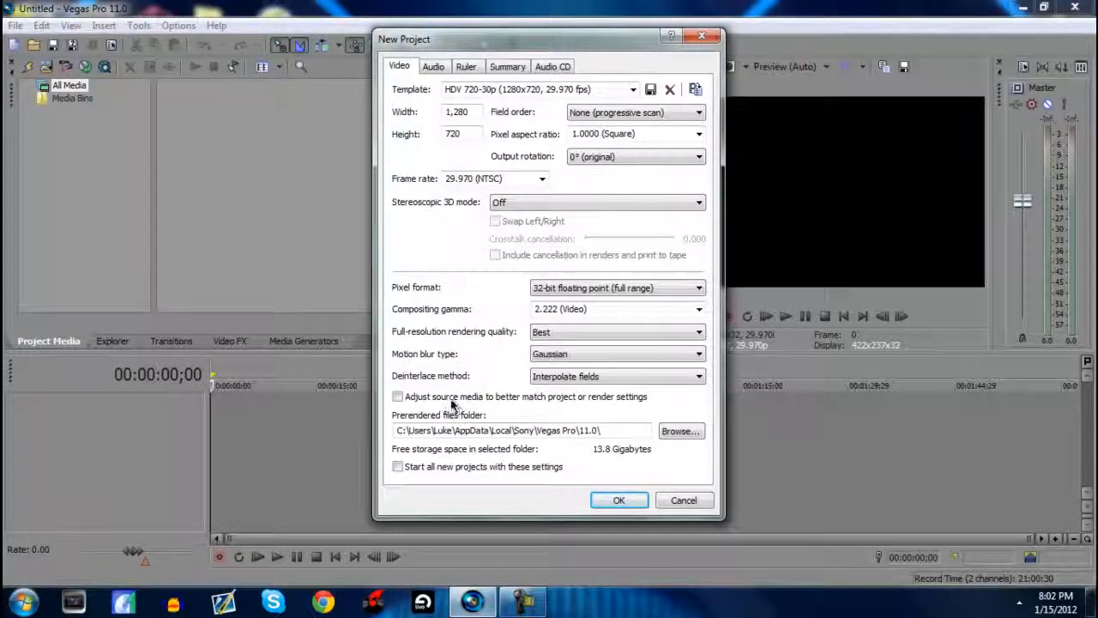
# Make these settings the default for all new projects and create the project
pyautogui.click(398, 467)
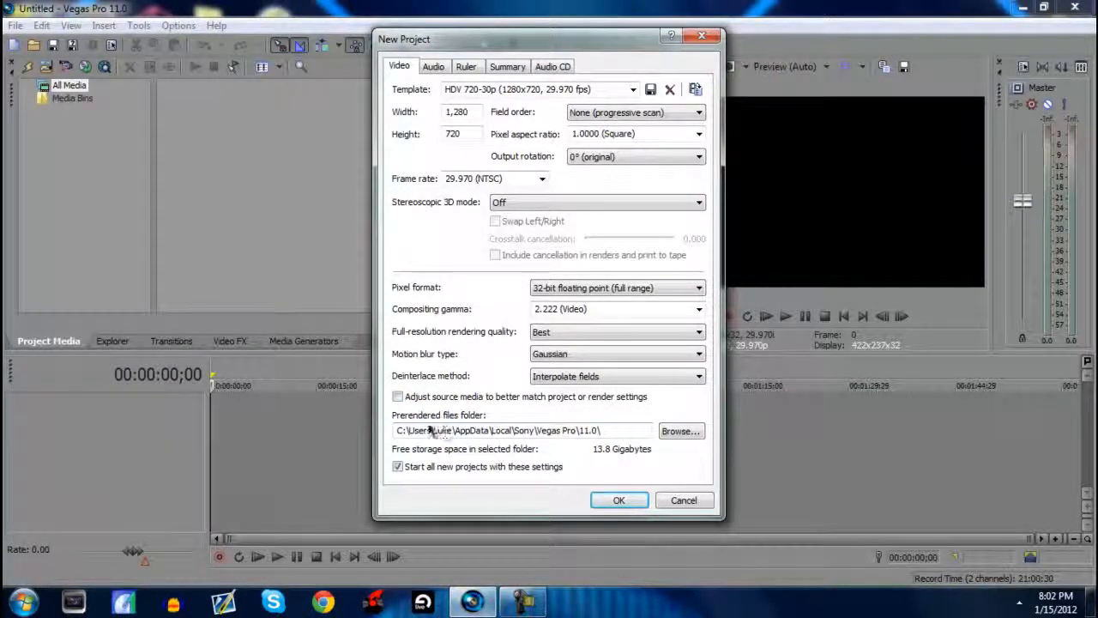
pyautogui.click(616, 501)
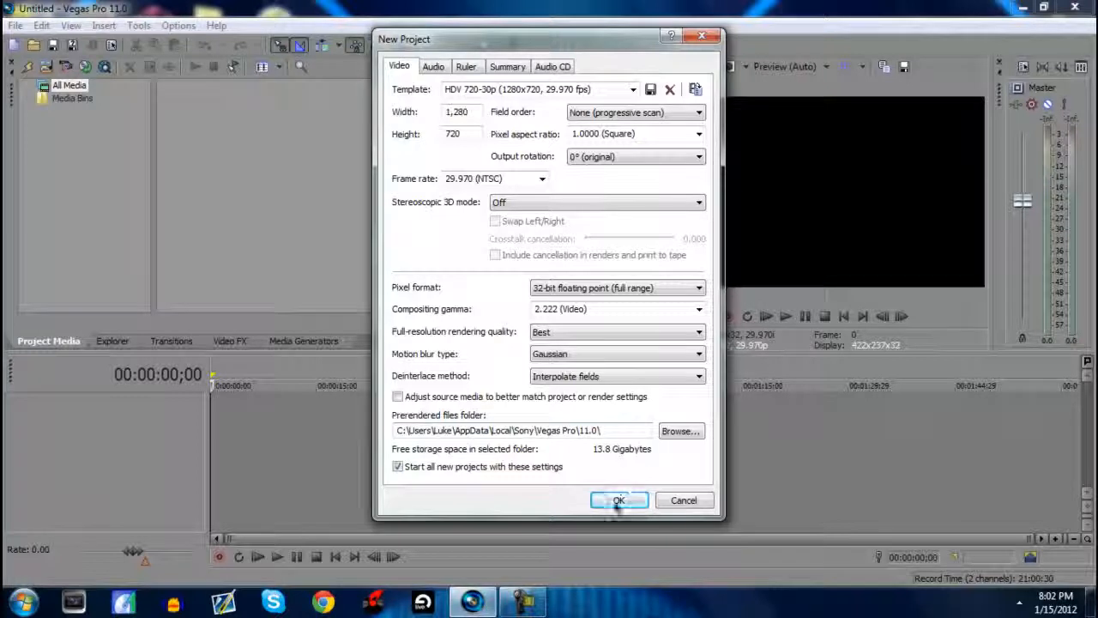
pyautogui.click(441, 66)
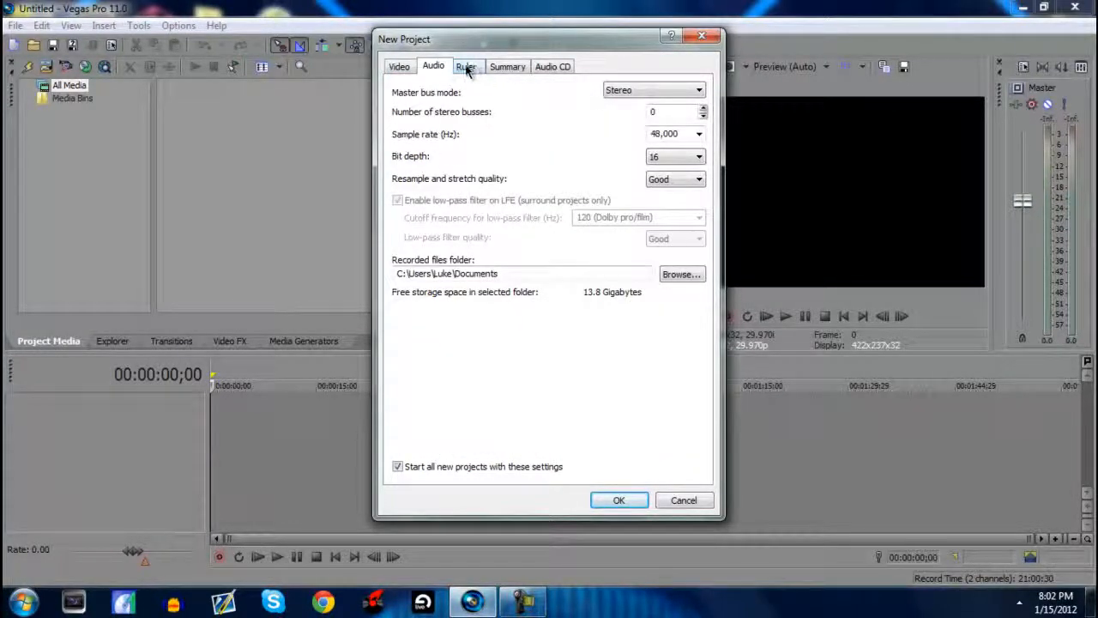
pyautogui.click(466, 67)
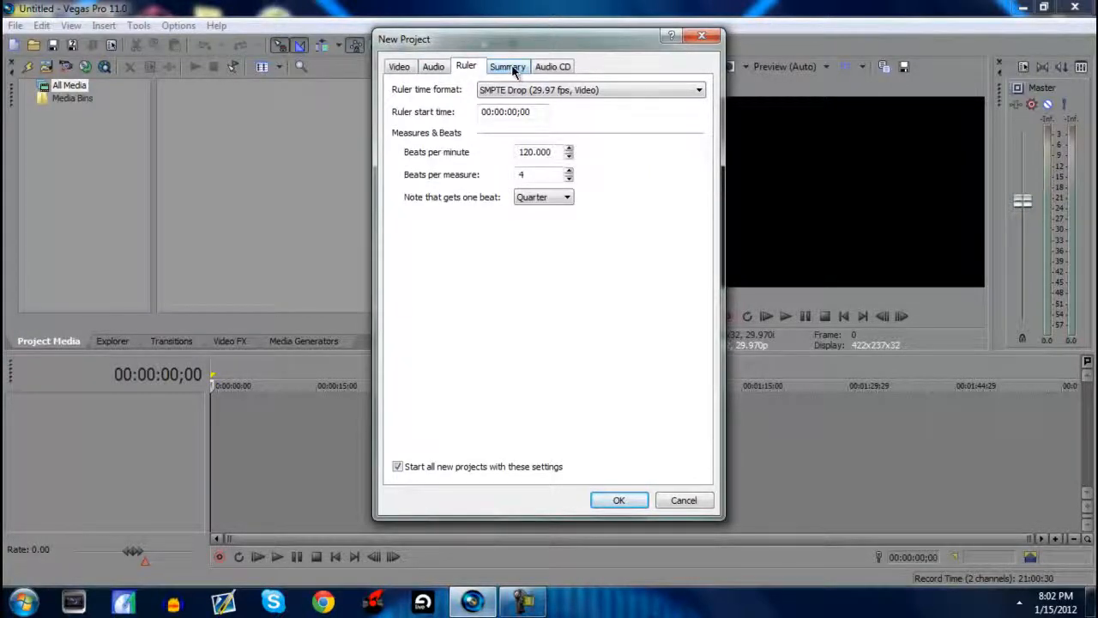
pyautogui.click(507, 68)
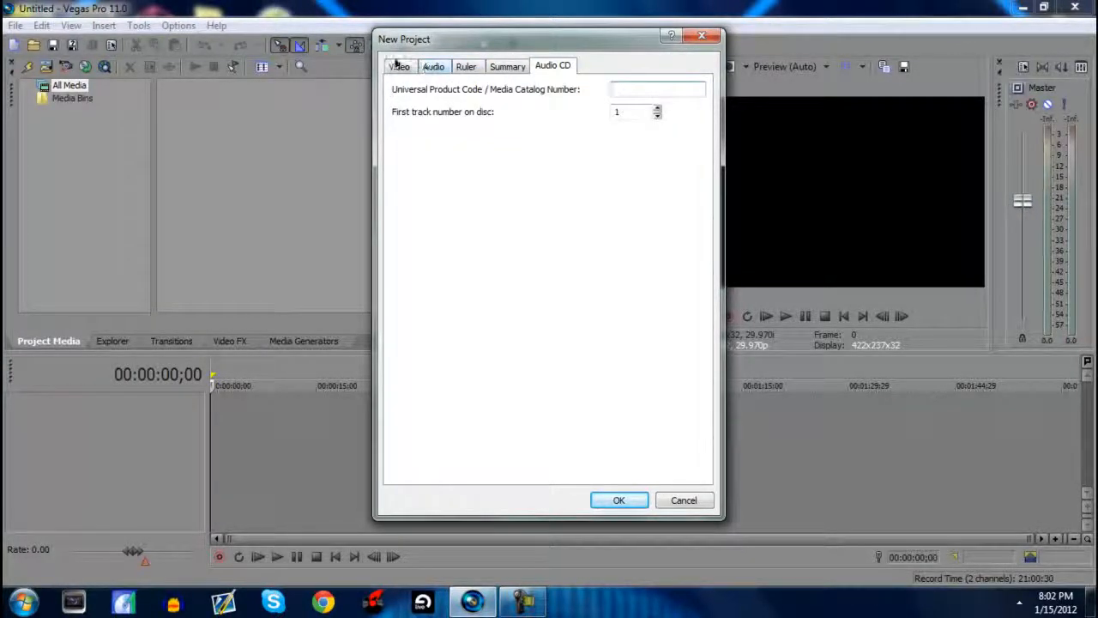
pyautogui.click(399, 66)
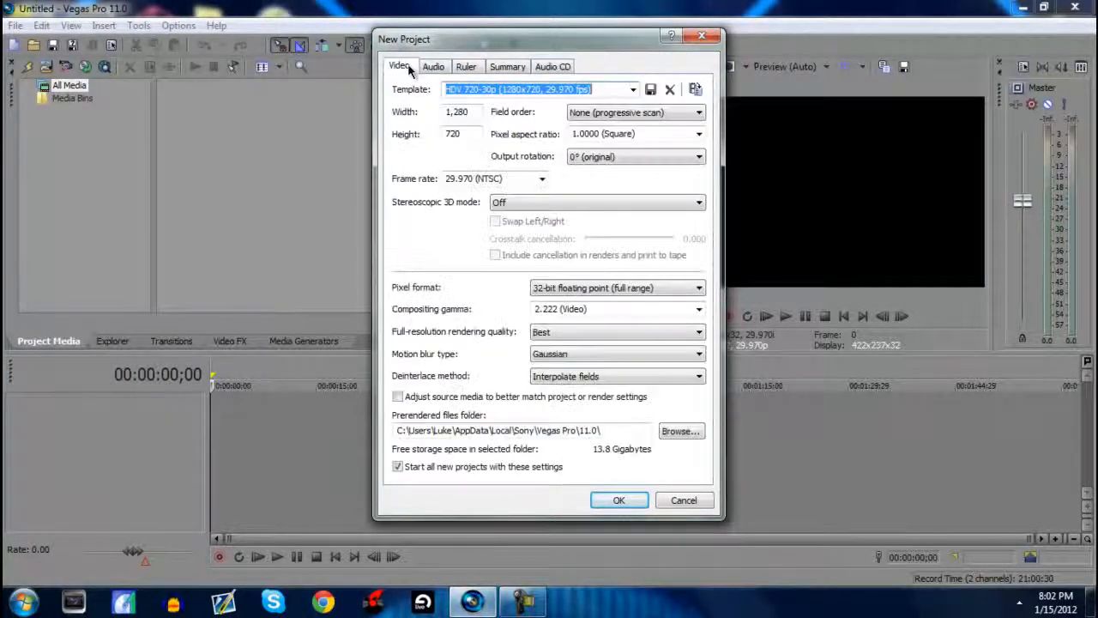
pyautogui.click(616, 501)
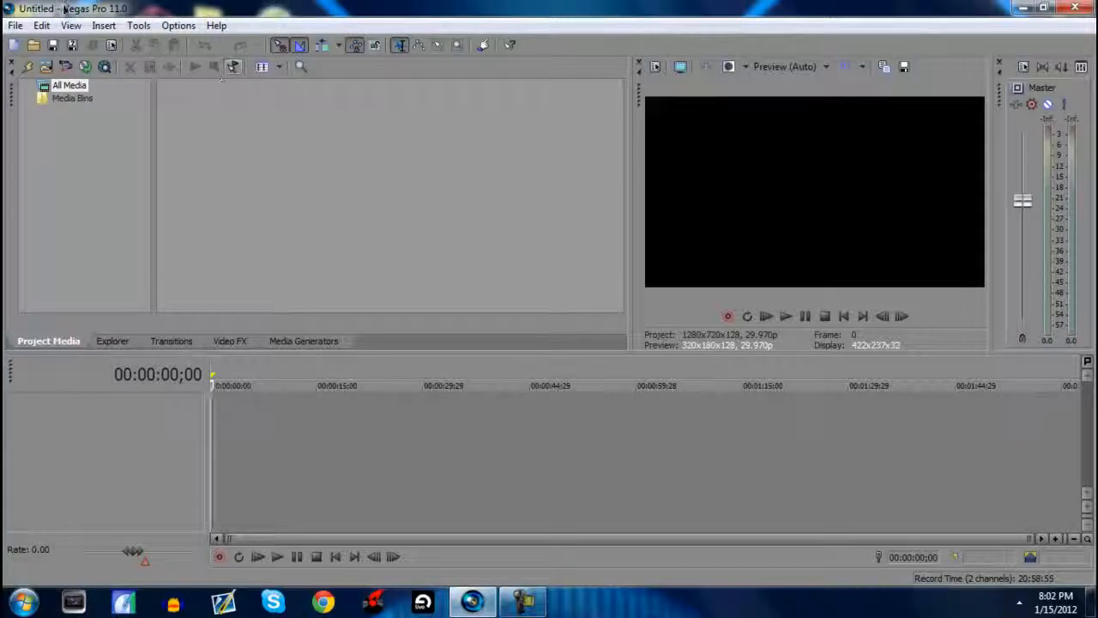
pyautogui.click(72, 26)
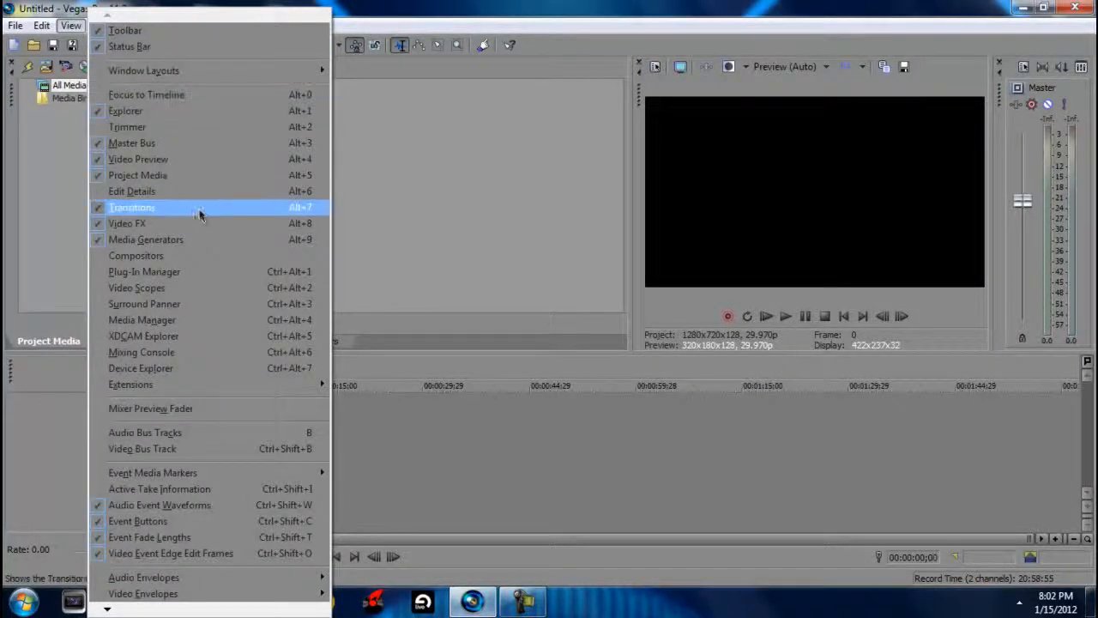
pyautogui.moveTo(273, 73)
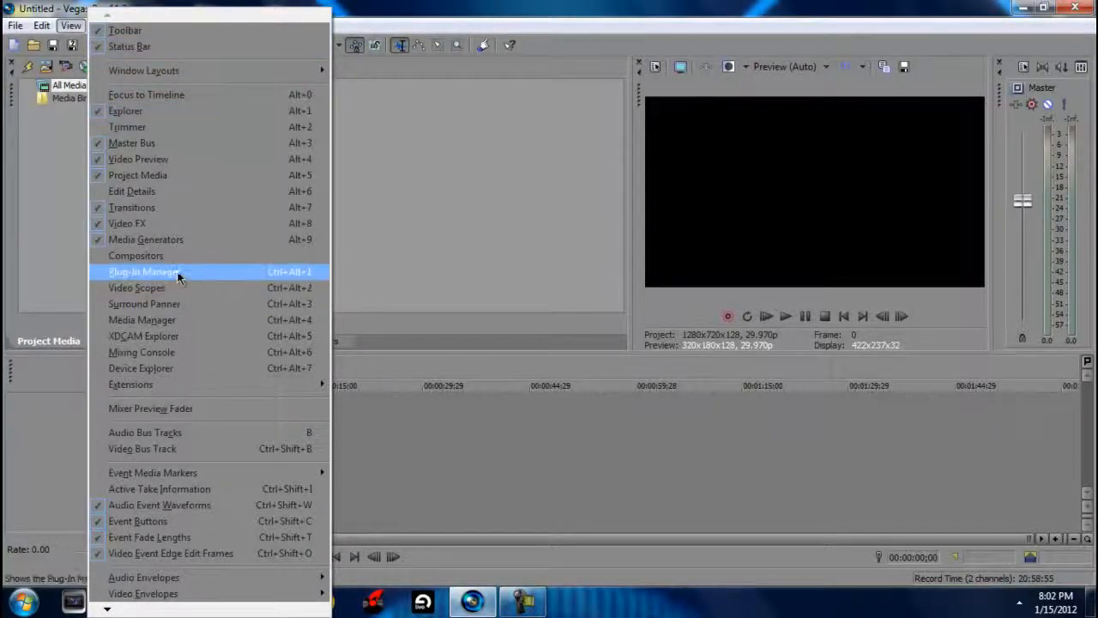
pyautogui.click(174, 448)
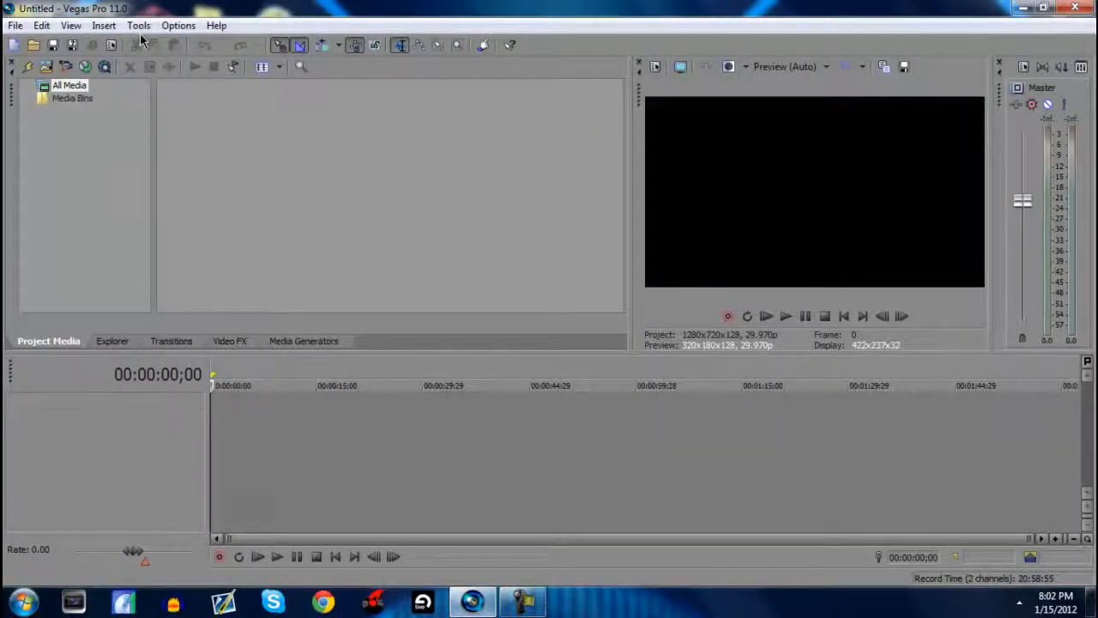
pyautogui.click(139, 26)
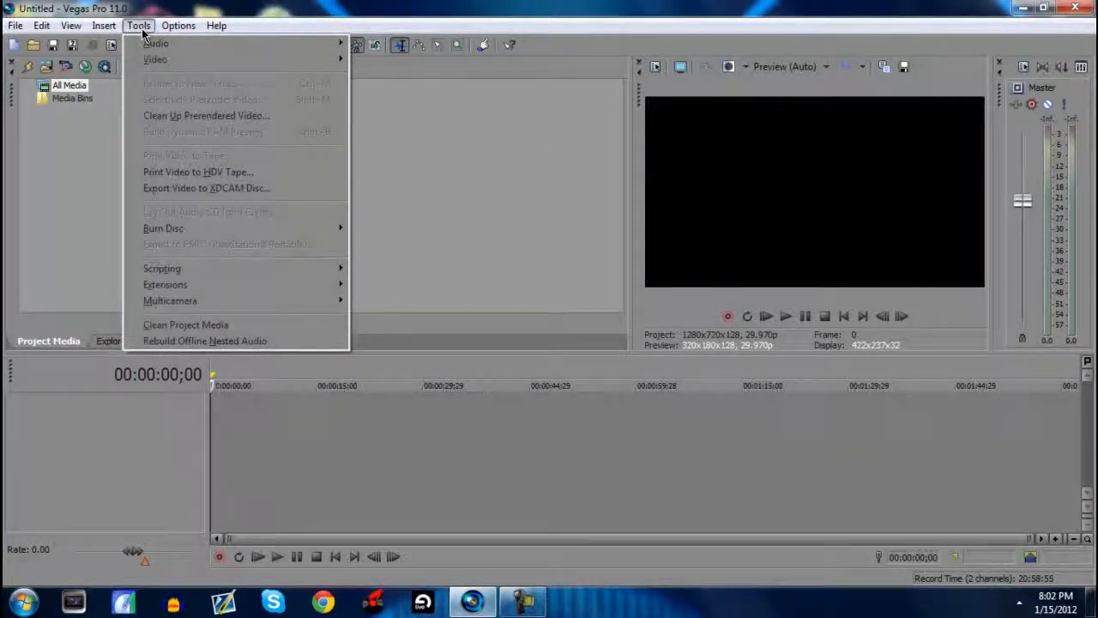
pyautogui.moveTo(166, 29)
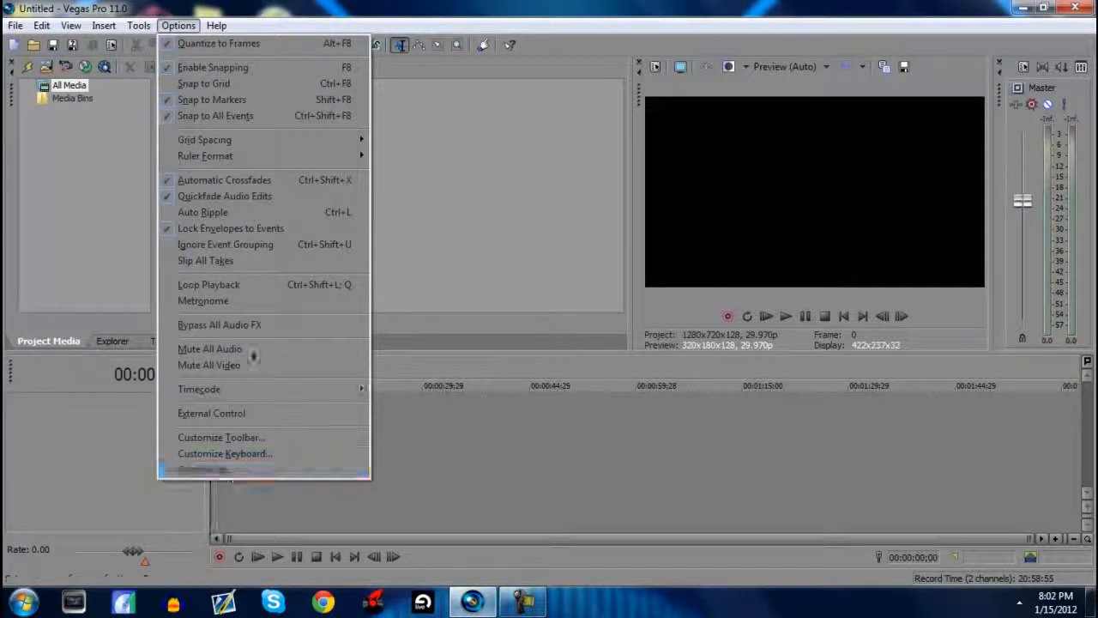
pyautogui.moveTo(87, 28)
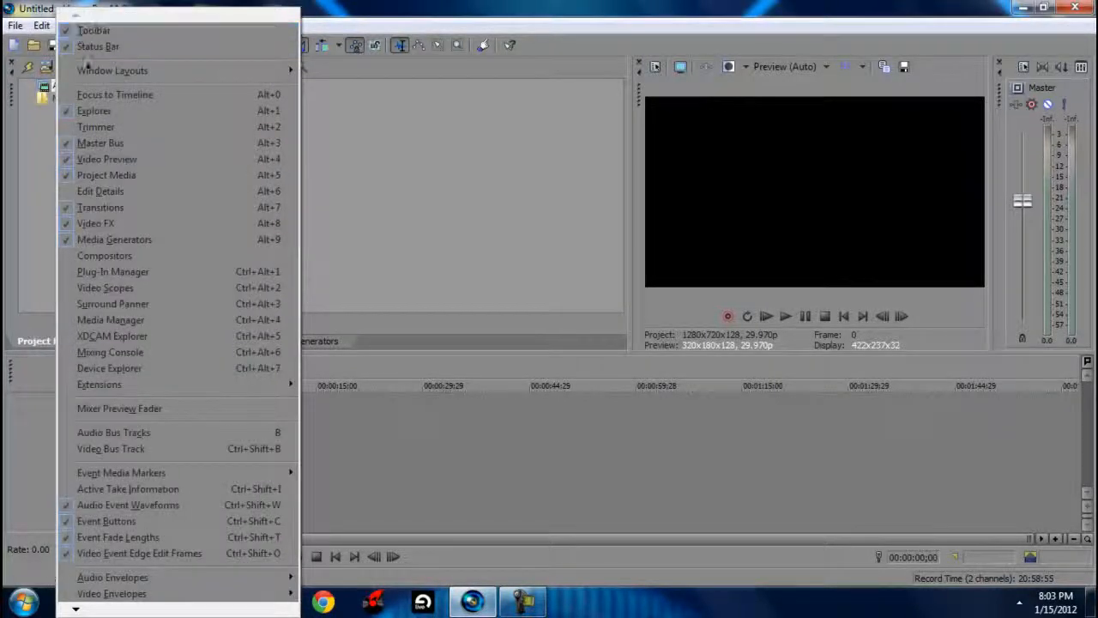
pyautogui.moveTo(132, 74)
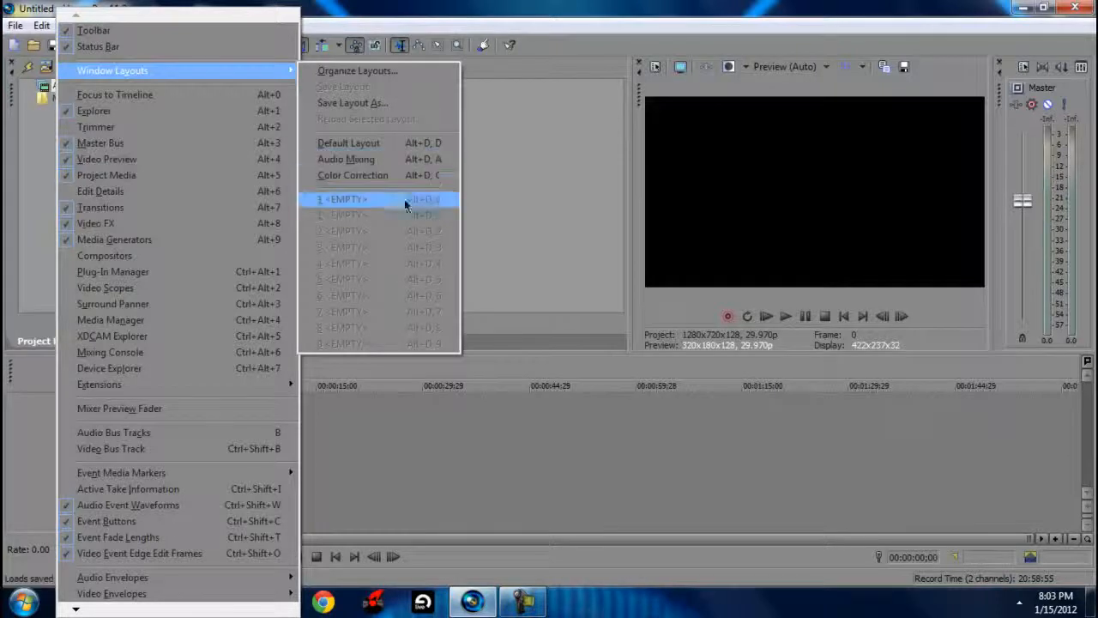
# Start importing media and open the HD - PVR folder on the desktop
pyautogui.click(495, 177)
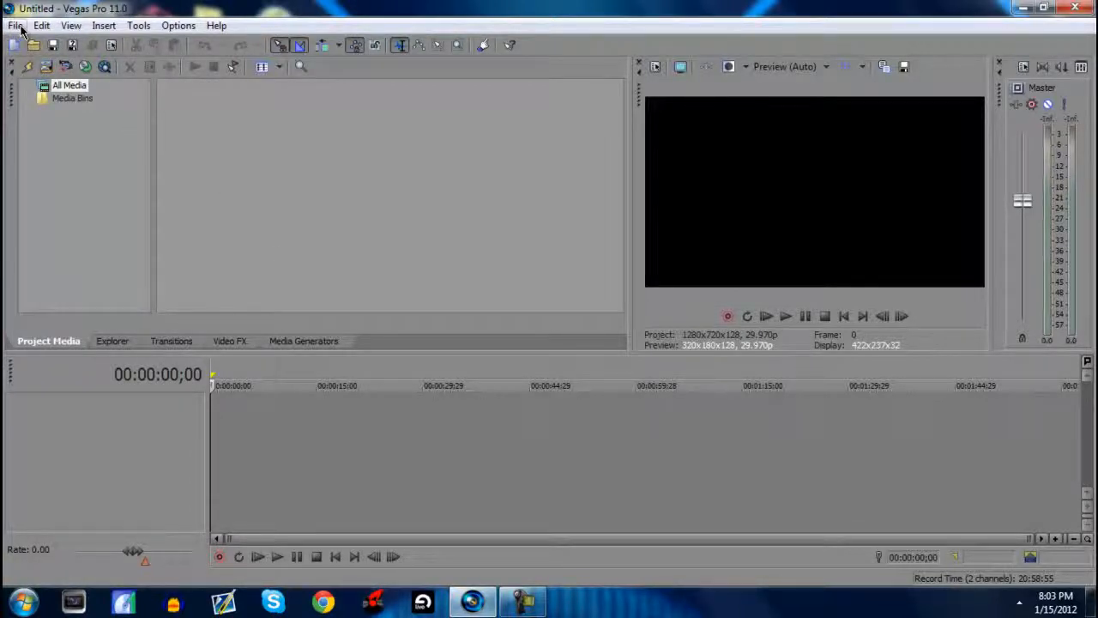
pyautogui.click(47, 68)
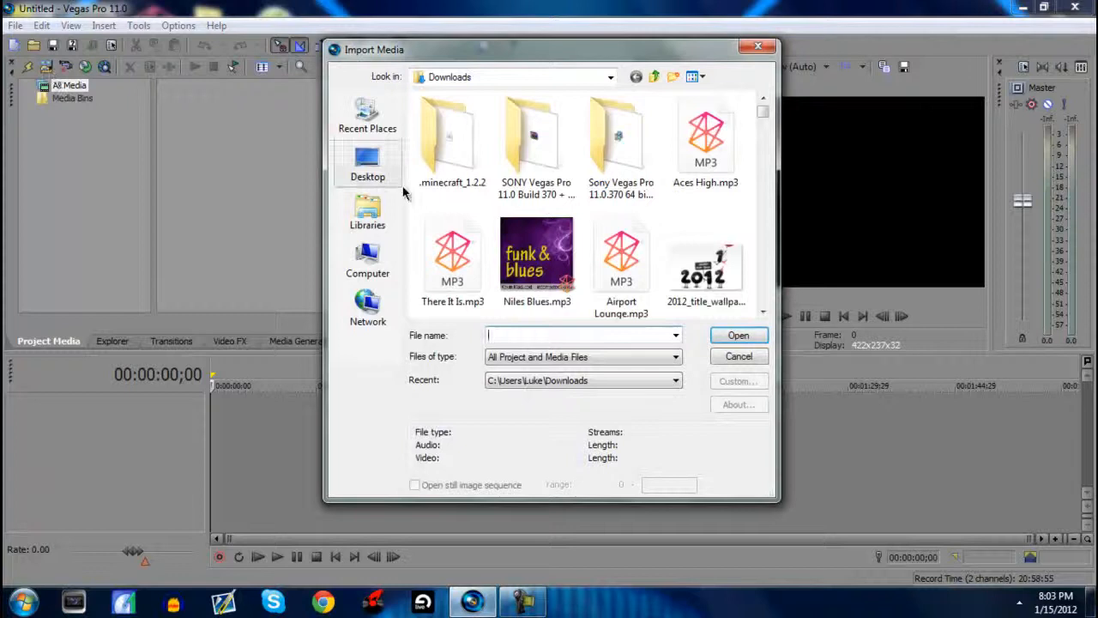
pyautogui.click(368, 162)
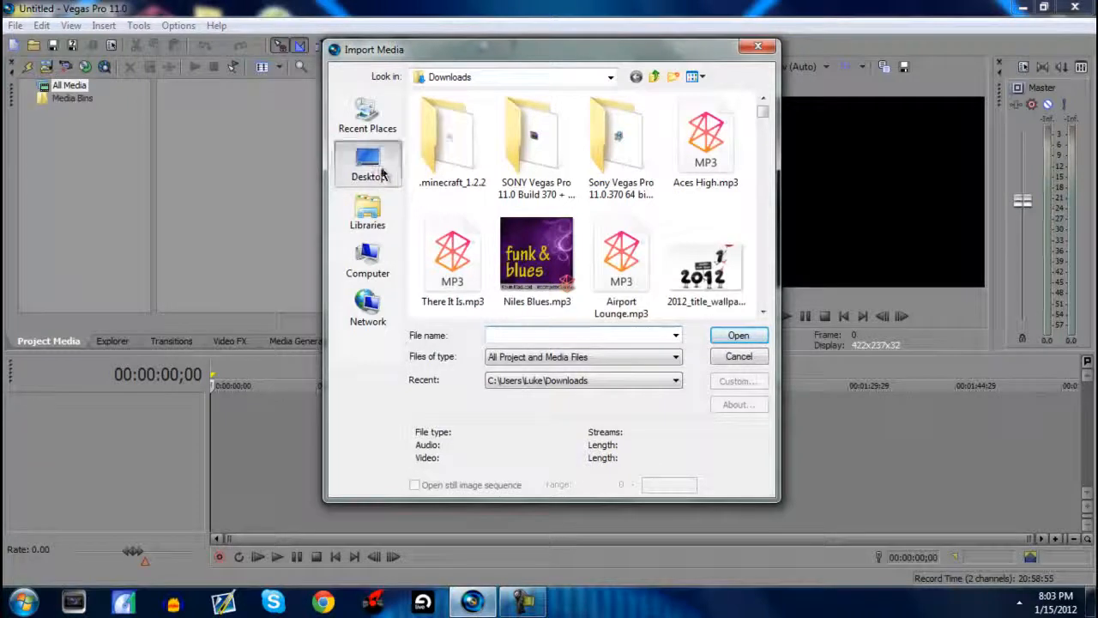
pyautogui.scroll(-3, 703, 221)
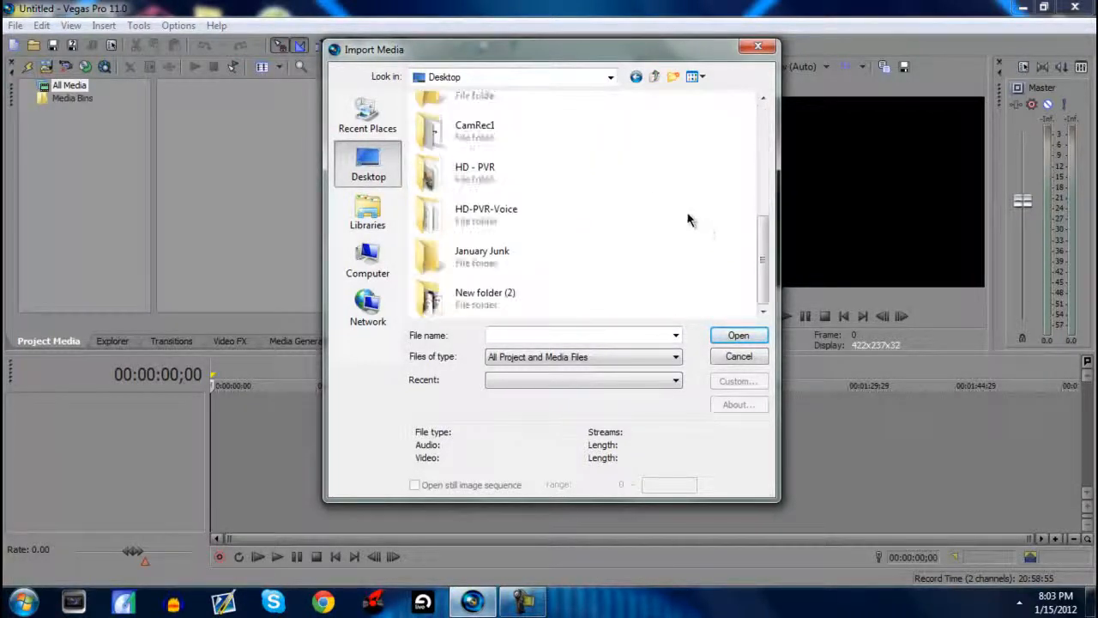
pyautogui.scroll(2, 686, 215)
pyautogui.scroll(-3, 685, 216)
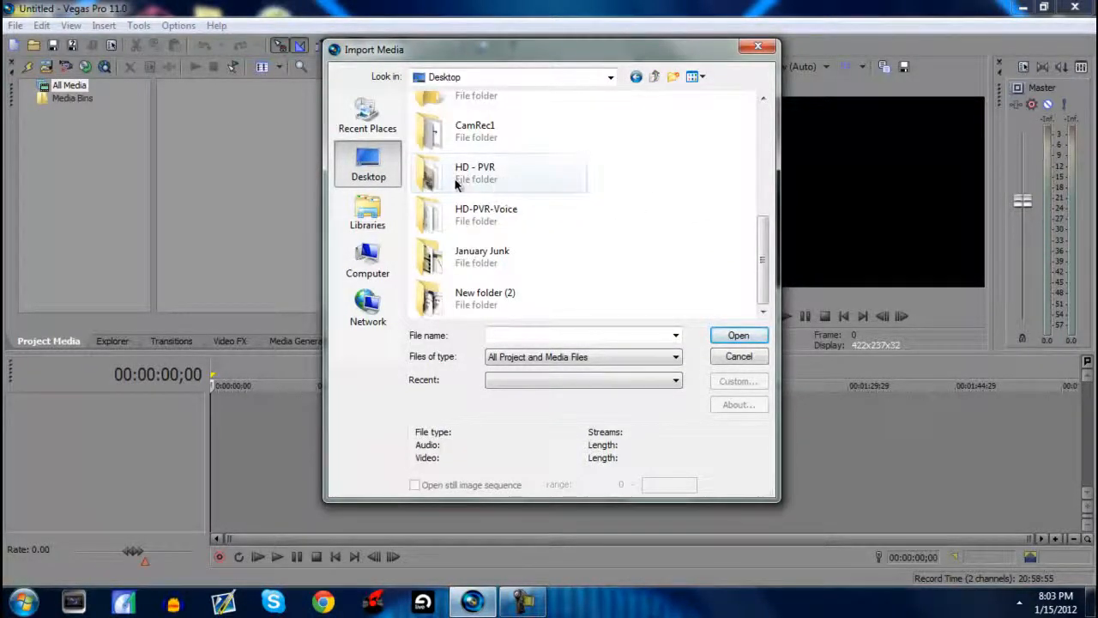
pyautogui.doubleClick(514, 189)
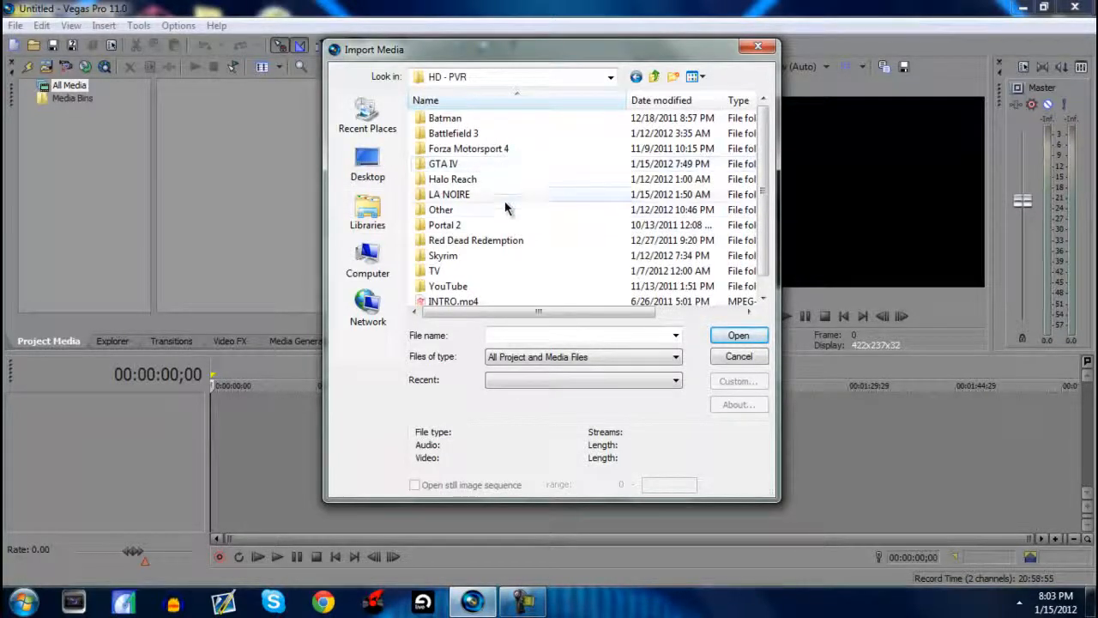
pyautogui.scroll(-1, 507, 209)
pyautogui.scroll(1, 507, 208)
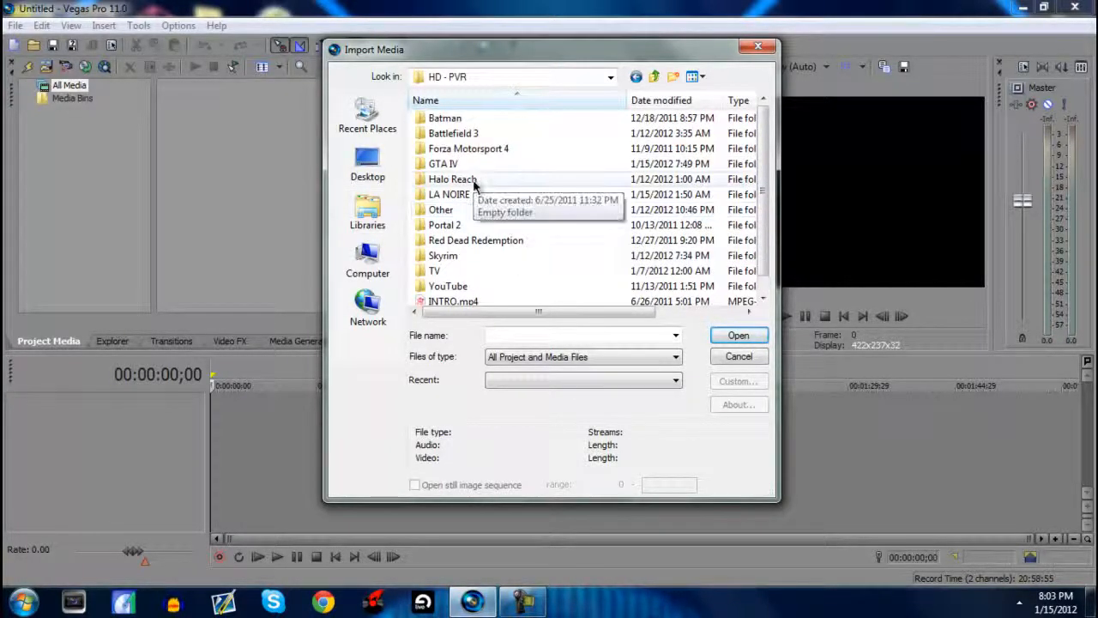
# Import the gameplay video clips from the LA NOIRE folder into the project media
pyautogui.doubleClick(467, 285)
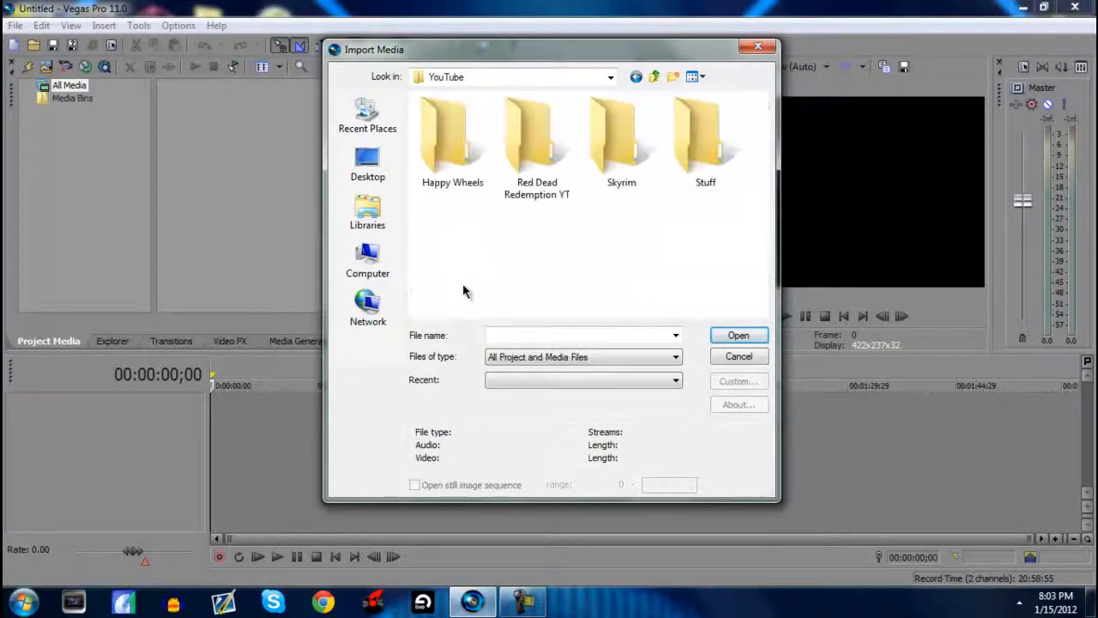
pyautogui.click(636, 77)
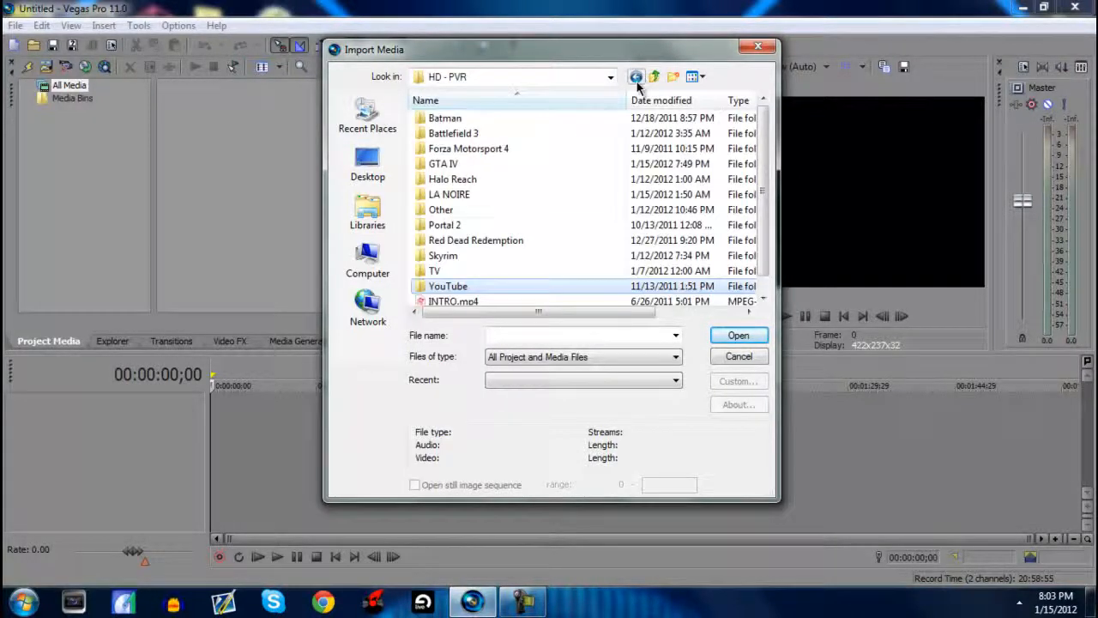
pyautogui.click(475, 195)
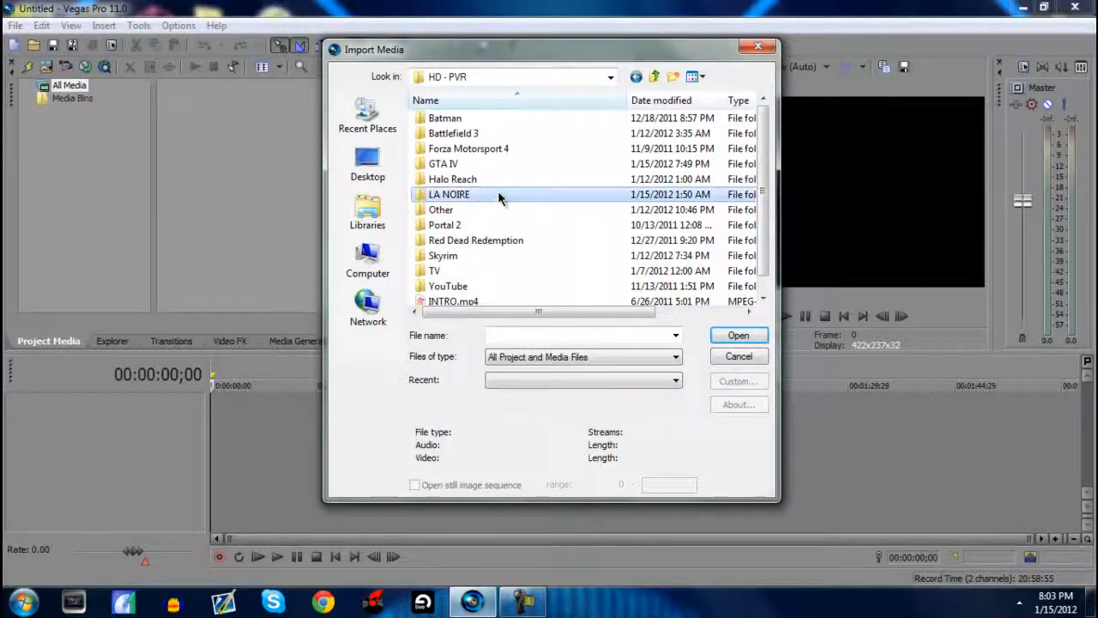
pyautogui.doubleClick(490, 196)
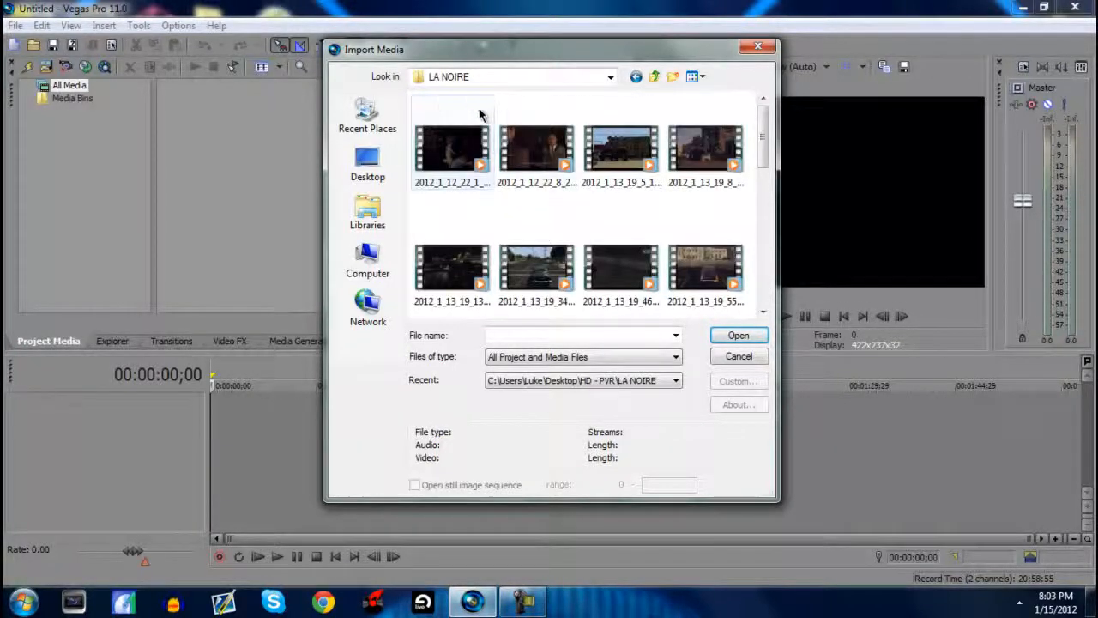
pyautogui.moveTo(419, 100); pyautogui.dragTo(701, 323)
pyautogui.click(736, 335)
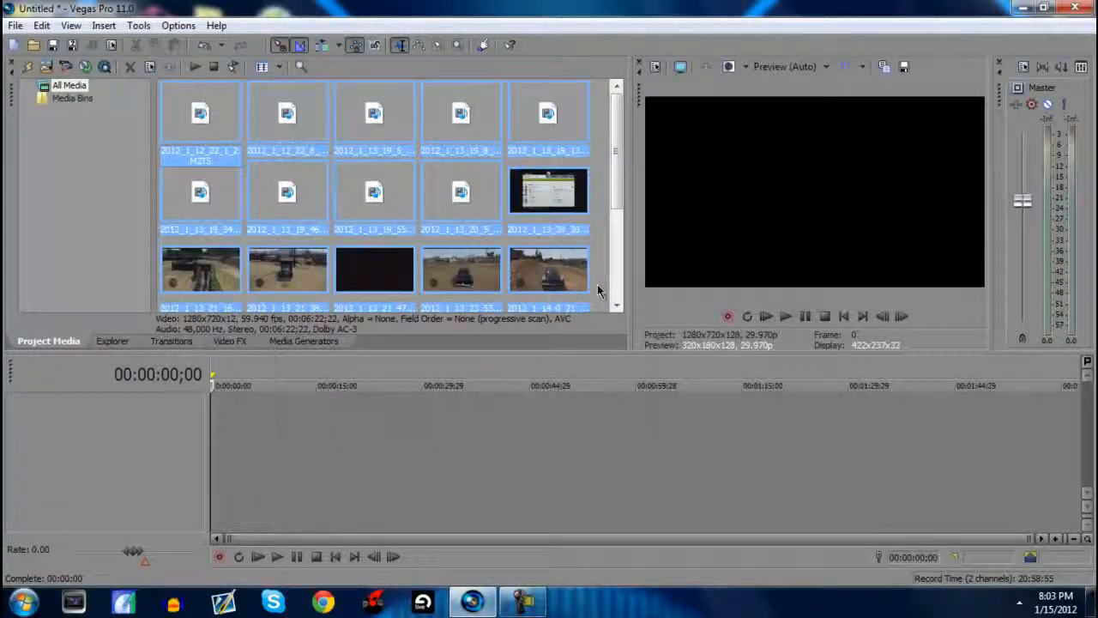
# Try placing the 2012_1_13_21_16 clip at the start of the timeline and delete it from there
pyautogui.click(364, 298)
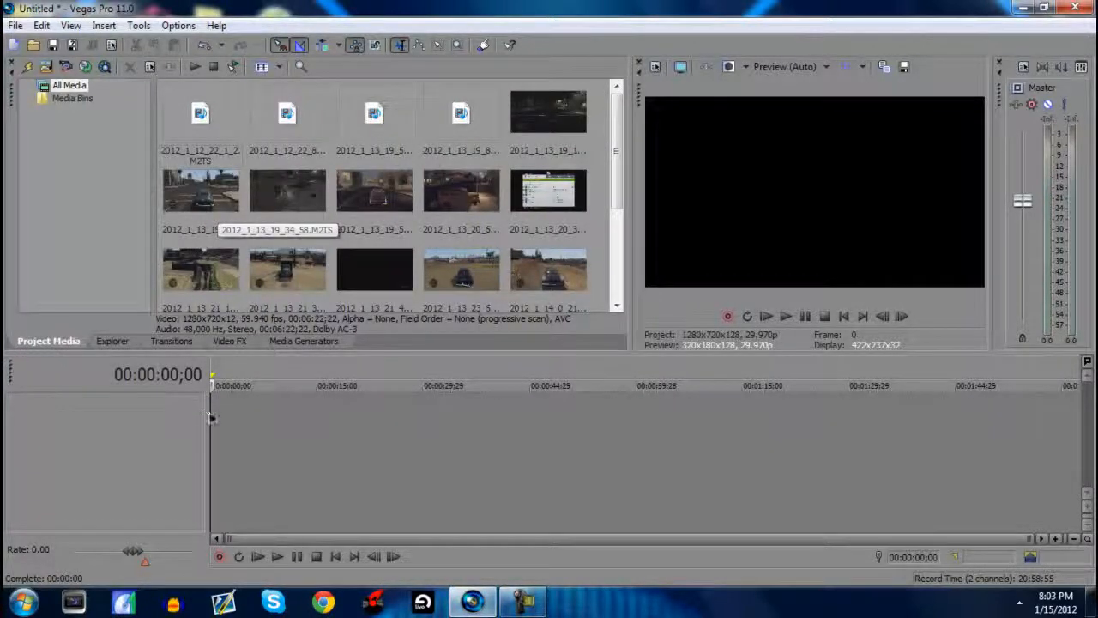
pyautogui.moveTo(212, 418); pyautogui.dragTo(223, 425)
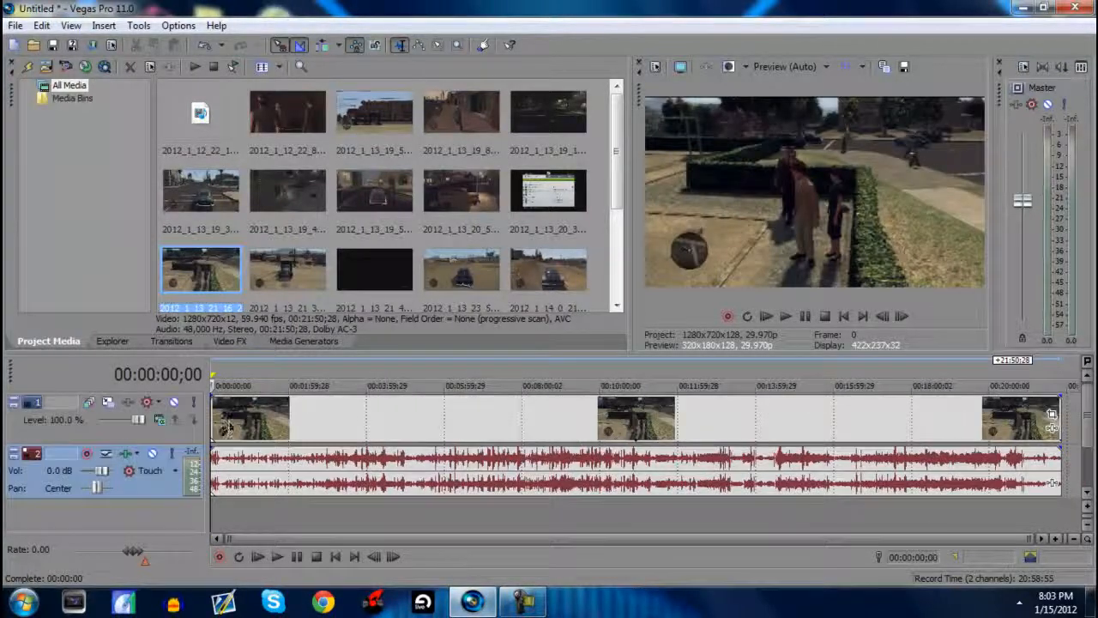
pyautogui.rightClick(291, 459)
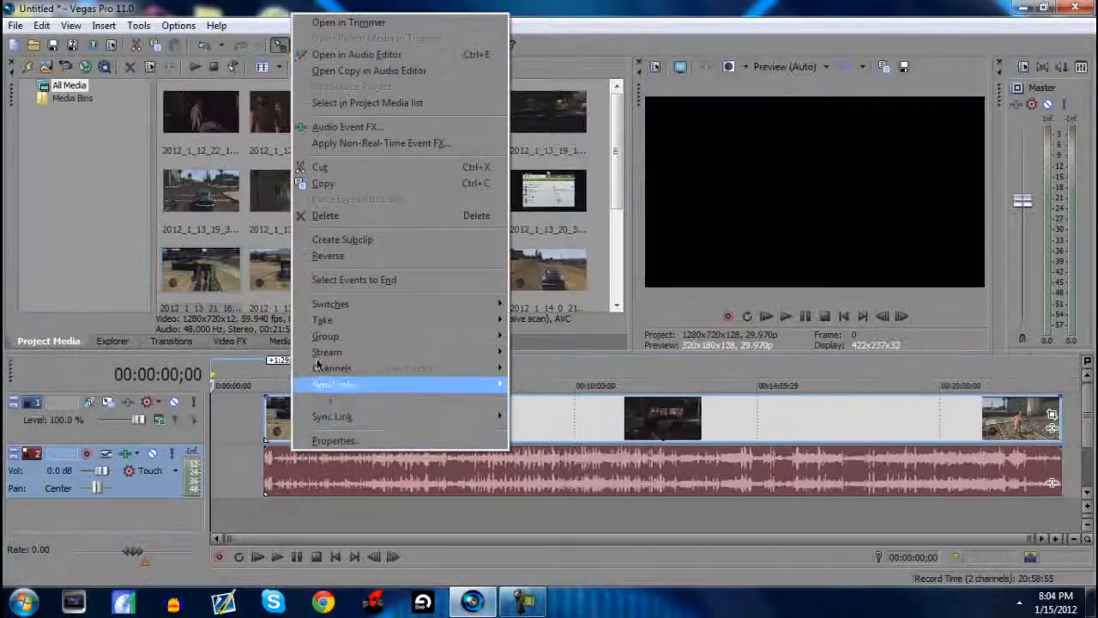
pyautogui.click(368, 214)
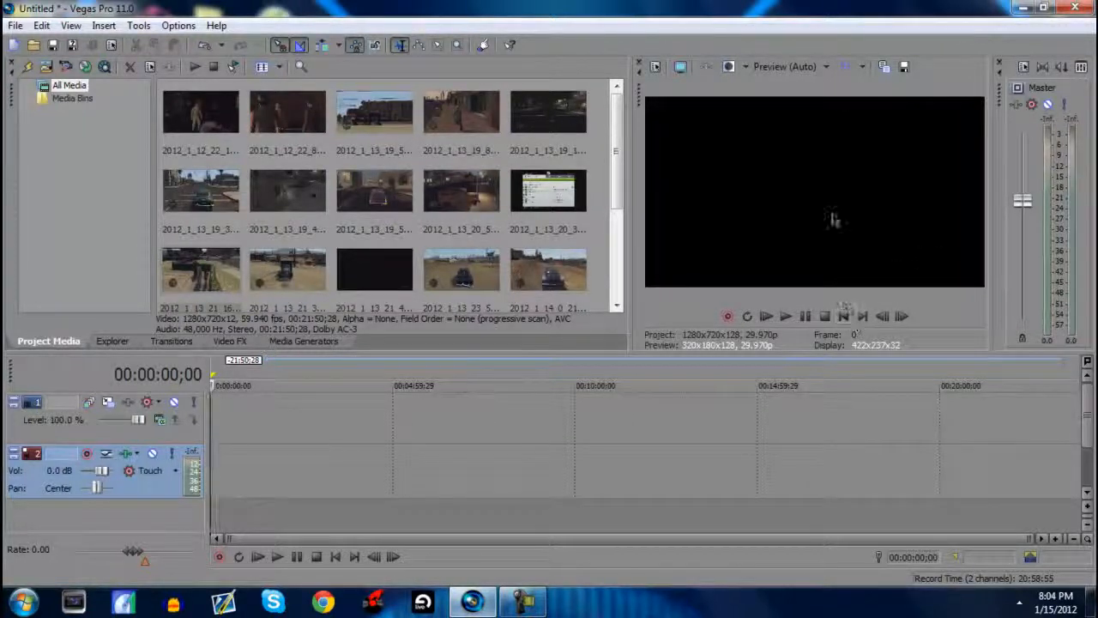
pyautogui.click(826, 67)
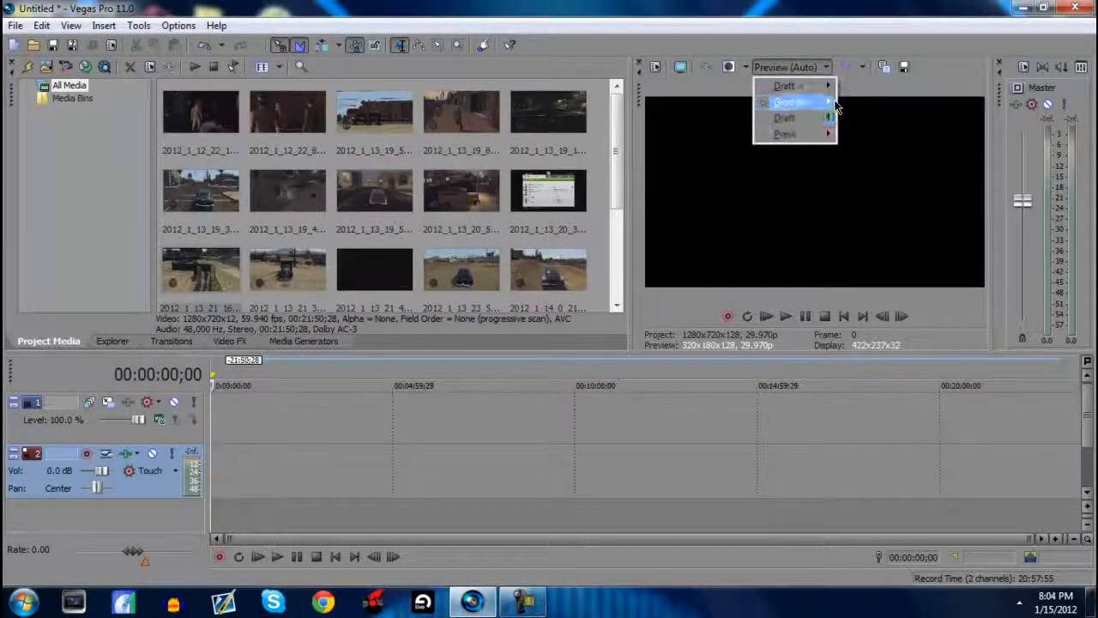
pyautogui.moveTo(790, 102)
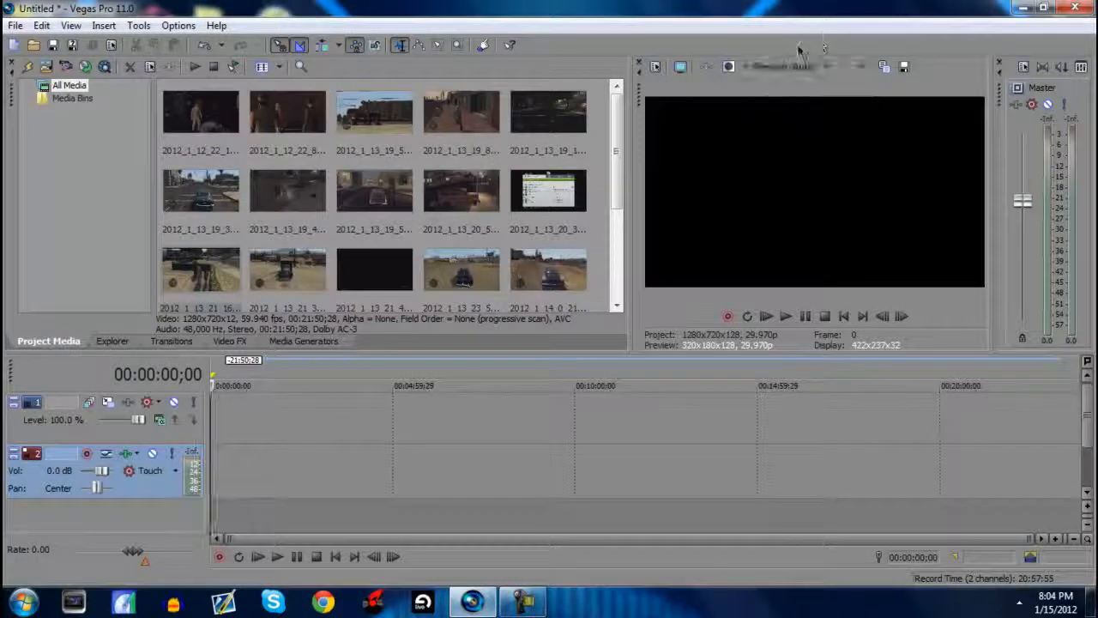
pyautogui.click(790, 67)
pyautogui.click(790, 68)
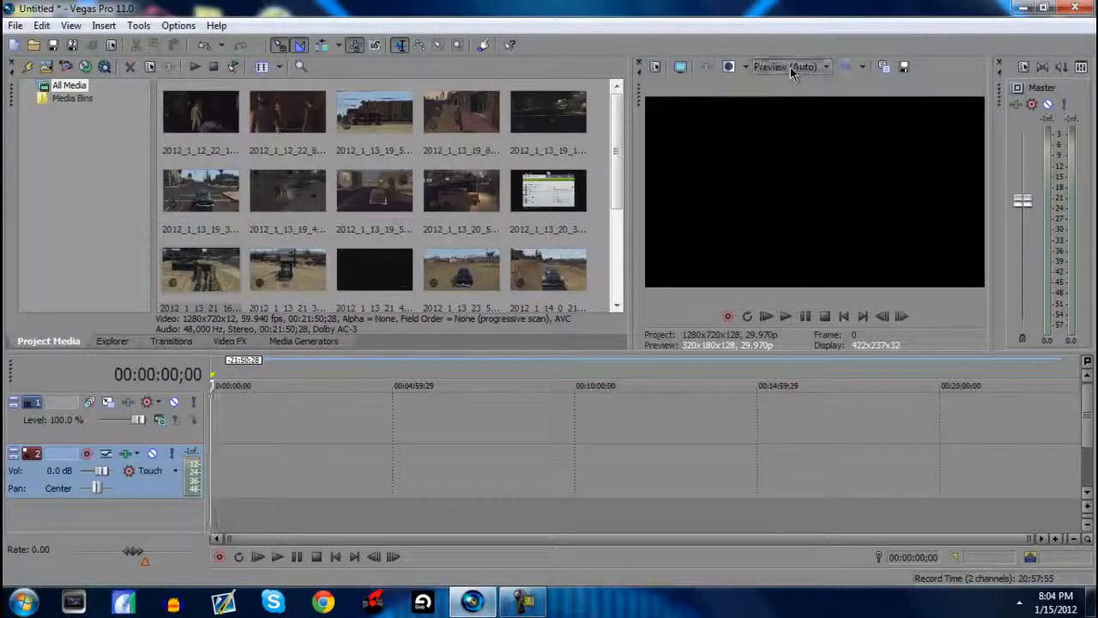
pyautogui.moveTo(620, 133); pyautogui.dragTo(618, 238)
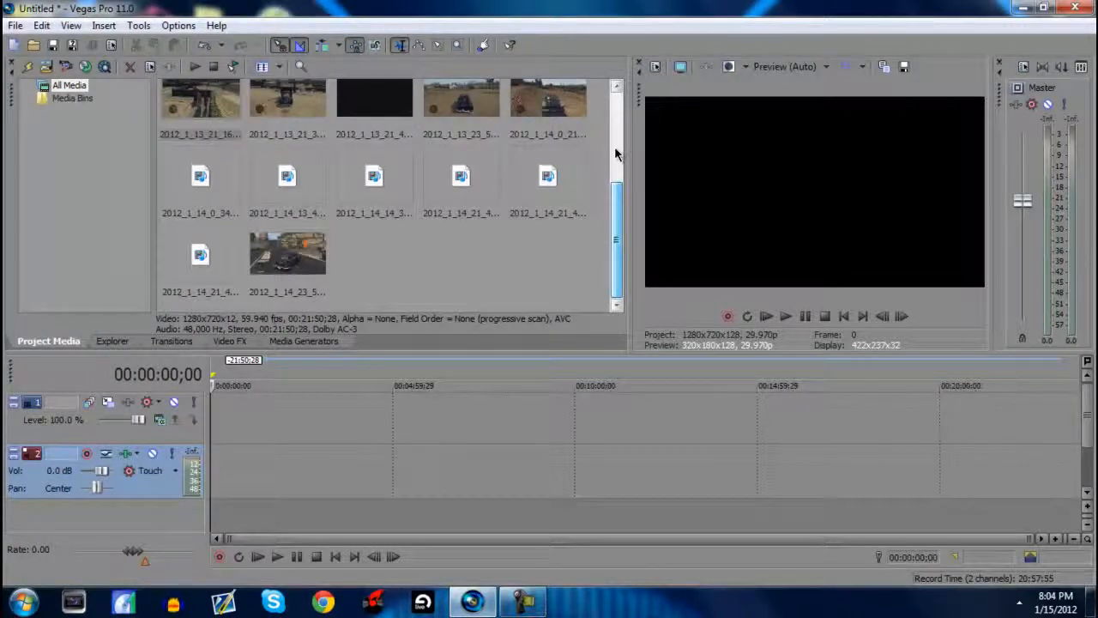
pyautogui.scroll(3, 76, 50)
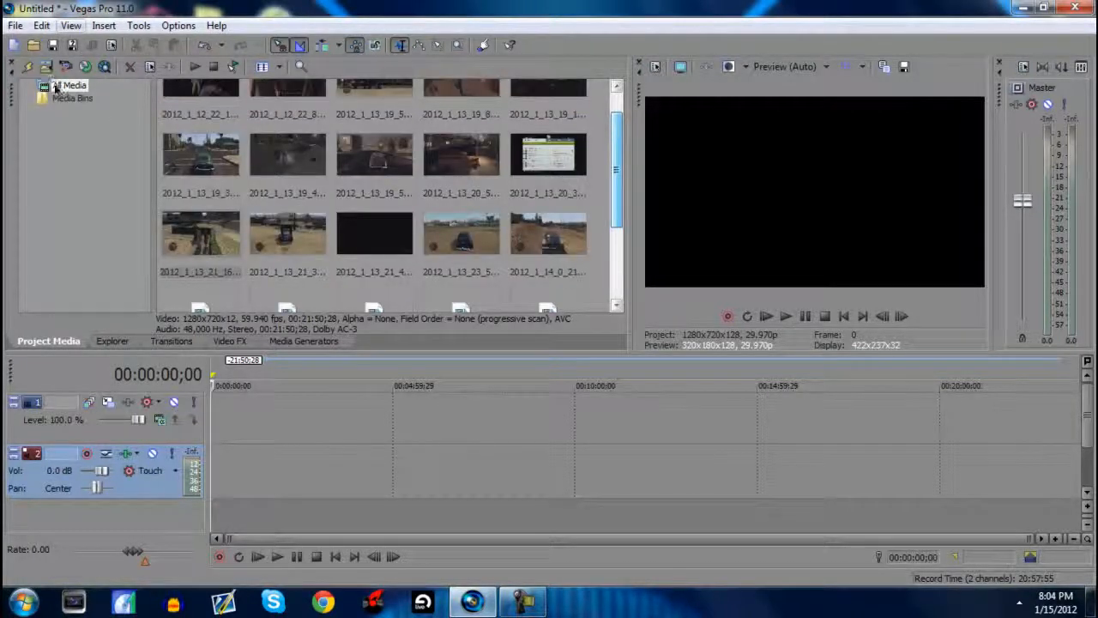
# Import the music files Aces High.mp3 and There It Is.mp3 from the Downloads folder into the project media
pyautogui.doubleClick(56, 86)
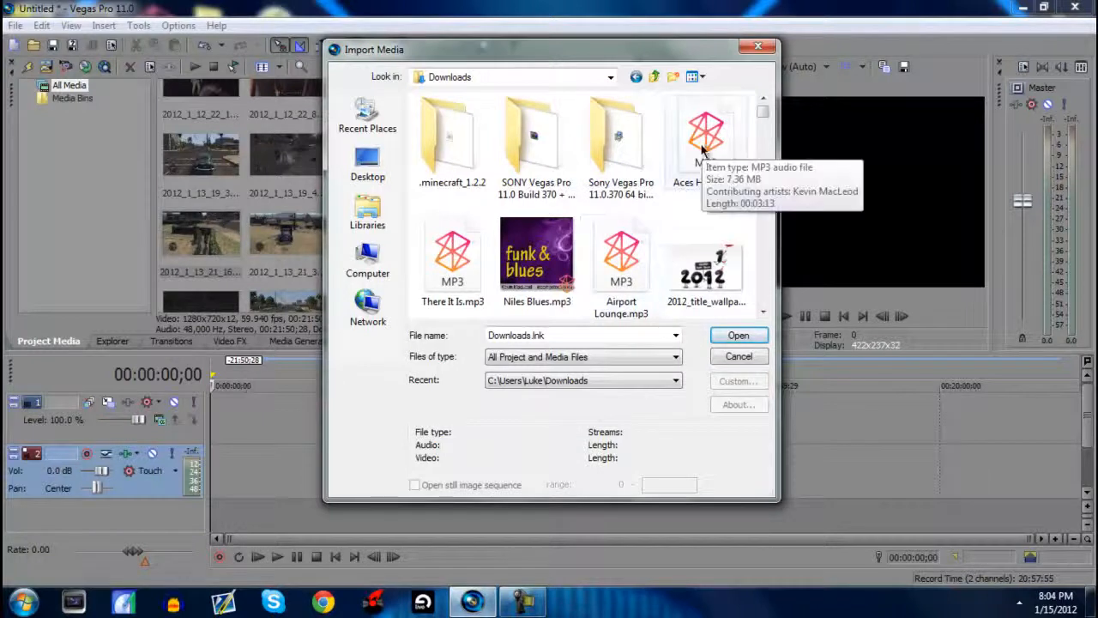
pyautogui.click(702, 145)
pyautogui.keyDown('ctrl'); pyautogui.click(446, 253); pyautogui.keyUp('ctrl')
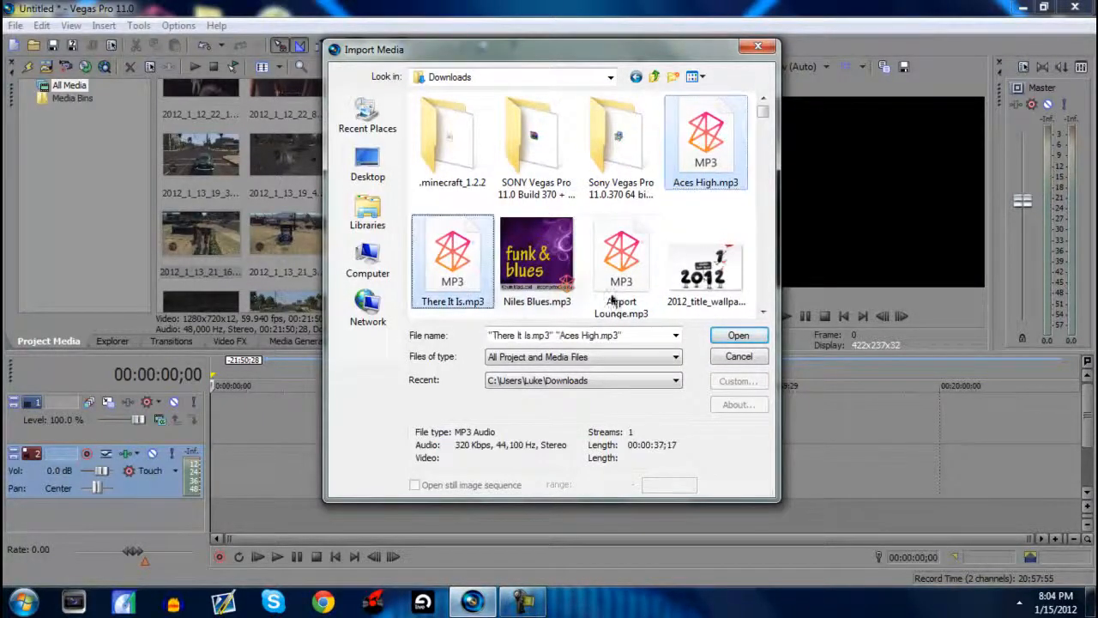
pyautogui.click(743, 334)
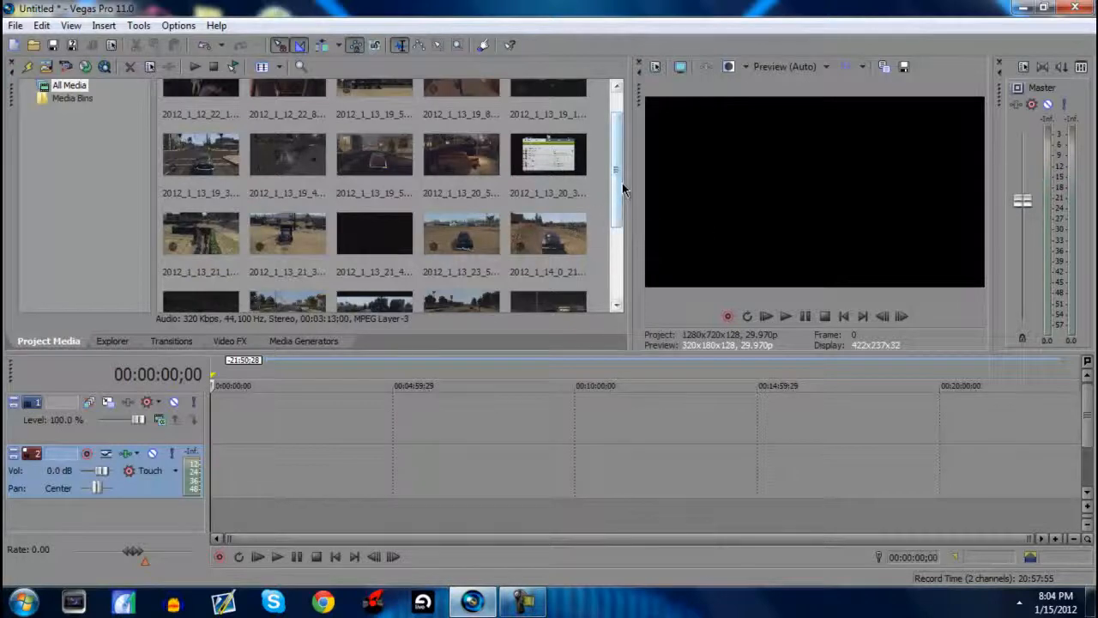
# Place the clip 2012_1_13_19_5_13.M2TS at the start of the timeline
pyautogui.moveTo(620, 184); pyautogui.dragTo(617, 134)
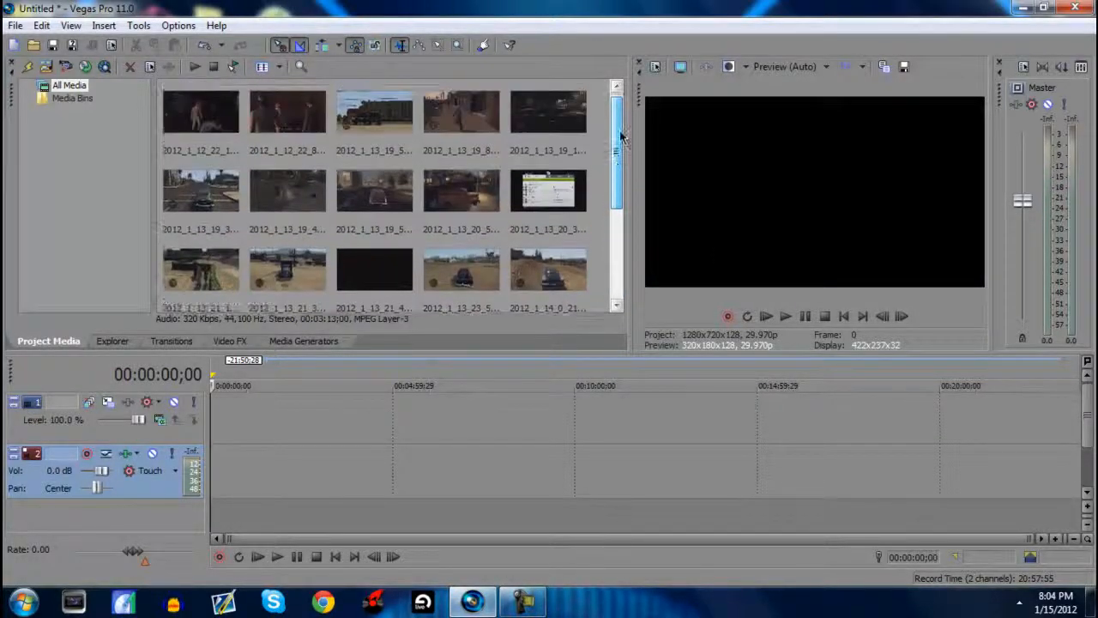
pyautogui.moveTo(610, 201); pyautogui.dragTo(612, 152)
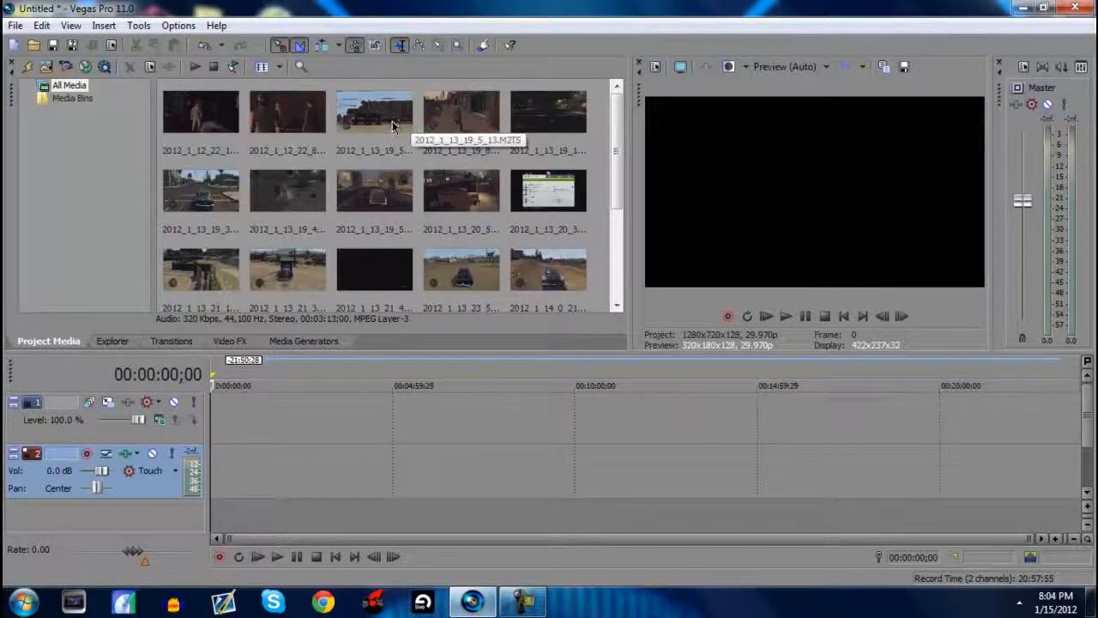
pyautogui.moveTo(392, 122); pyautogui.dragTo(223, 408)
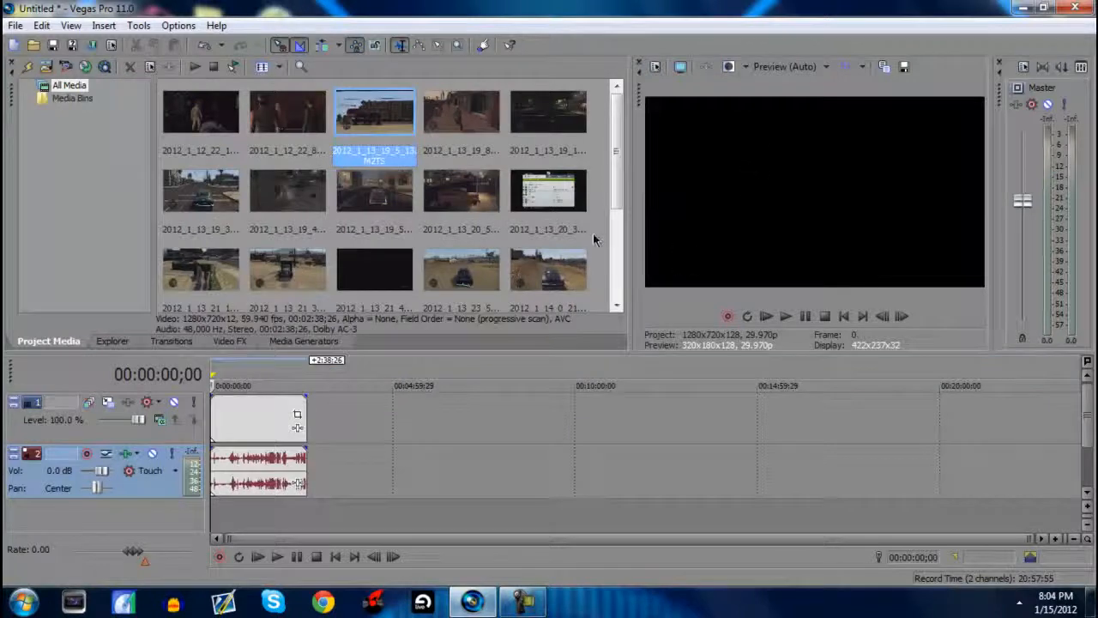
# Widen the video preview area and set the preview quality to Best (Full)
pyautogui.moveTo(632, 233); pyautogui.dragTo(584, 233)
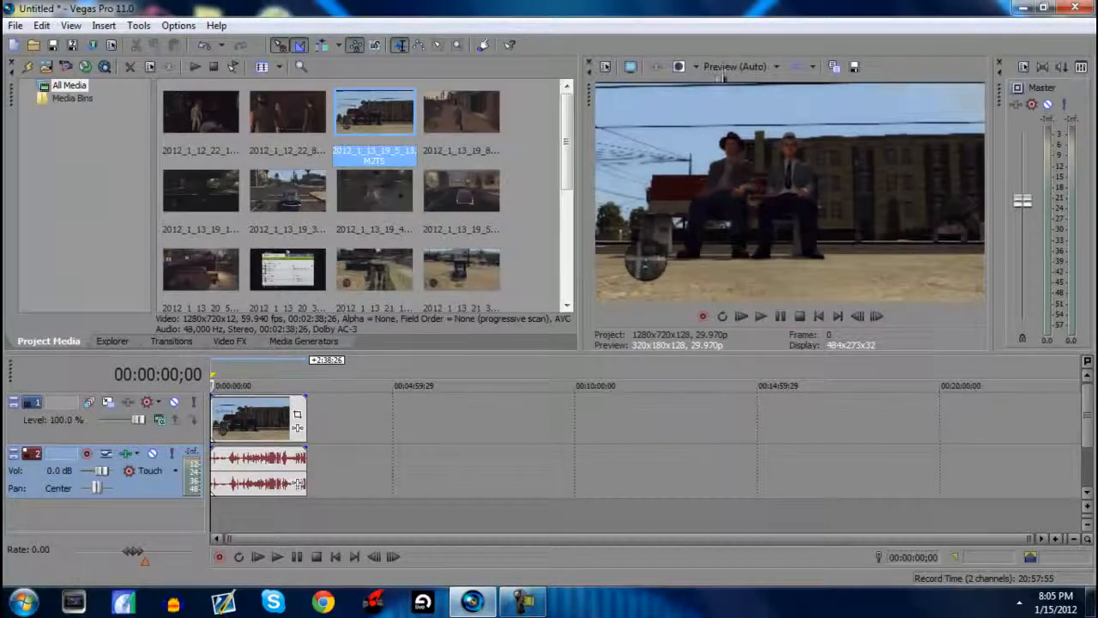
pyautogui.click(775, 67)
pyautogui.click(748, 36)
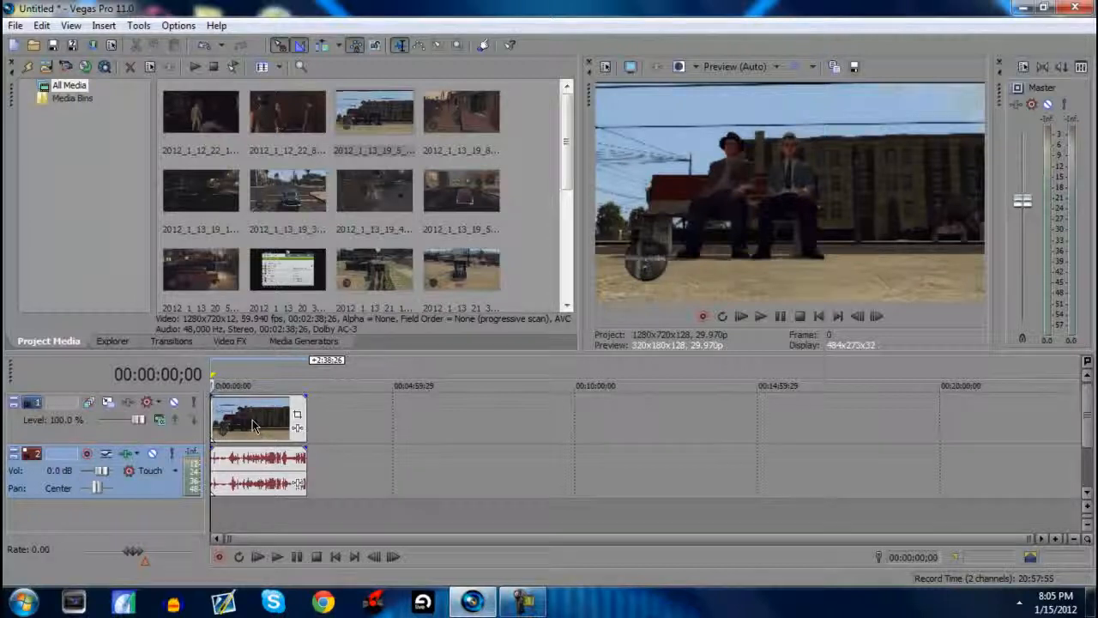
pyautogui.click(776, 66)
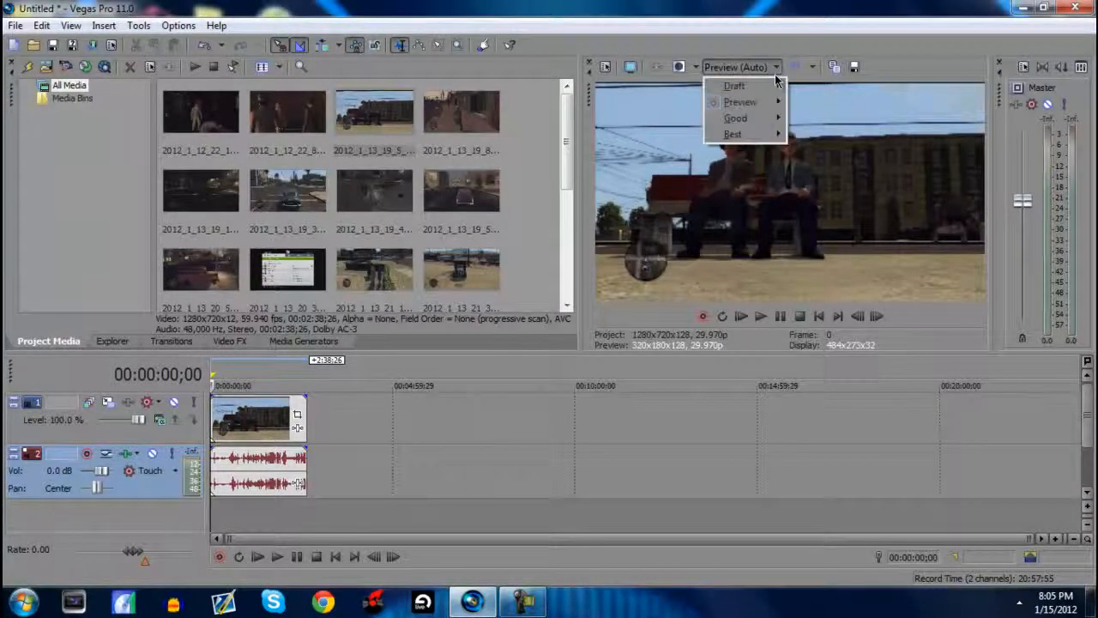
pyautogui.moveTo(755, 135)
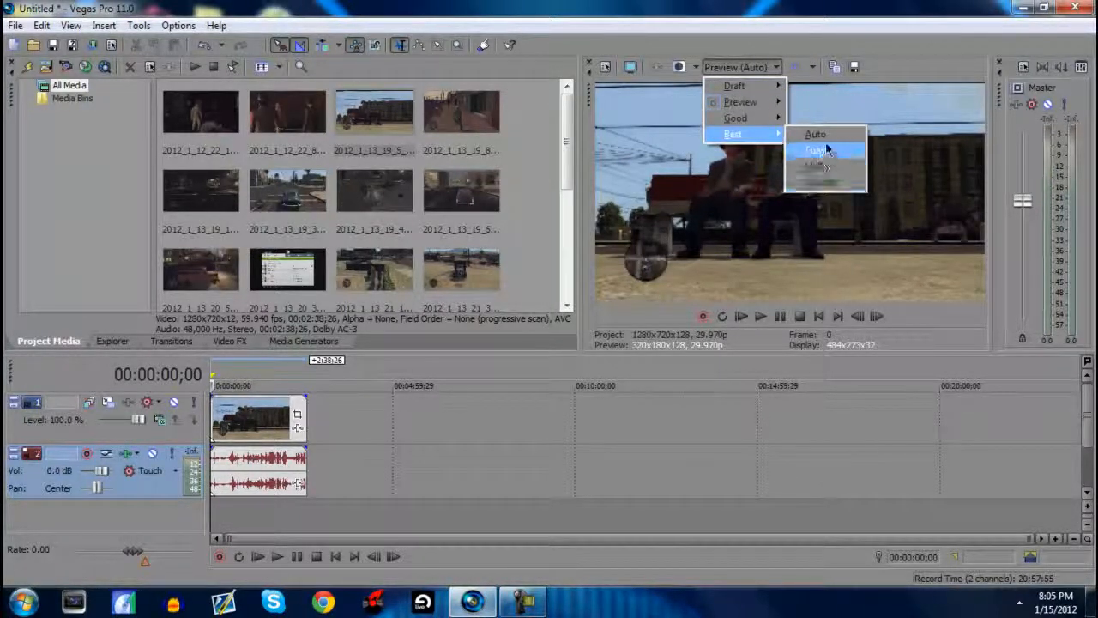
pyautogui.click(811, 151)
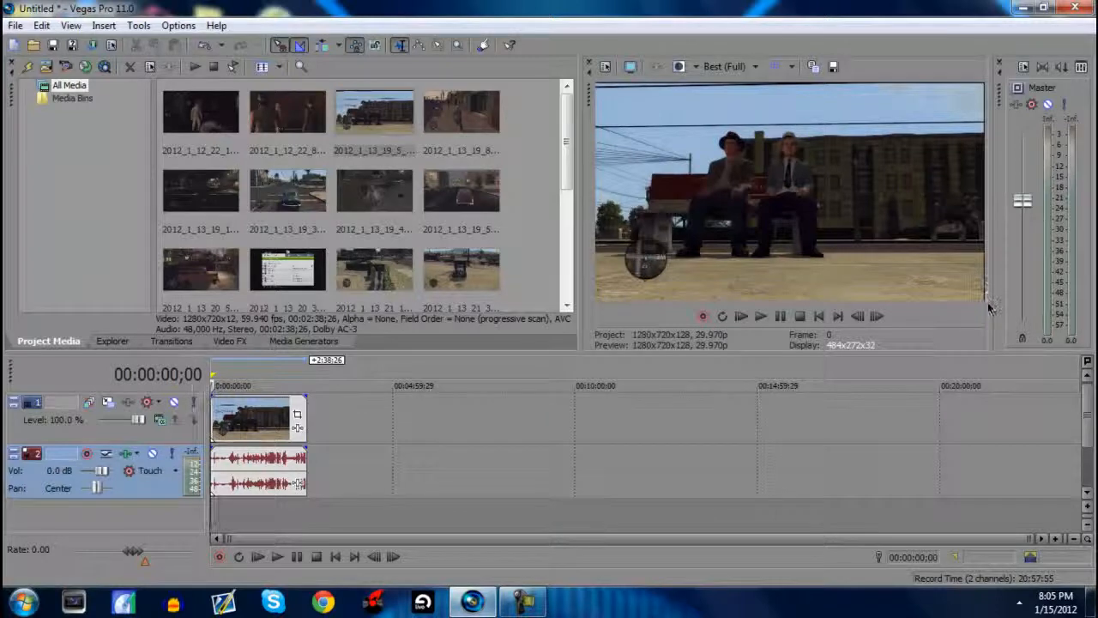
# Open the Pan/Crop settings of the 2012_1_13_19_5_13 video event on the timeline
pyautogui.rightClick(264, 415)
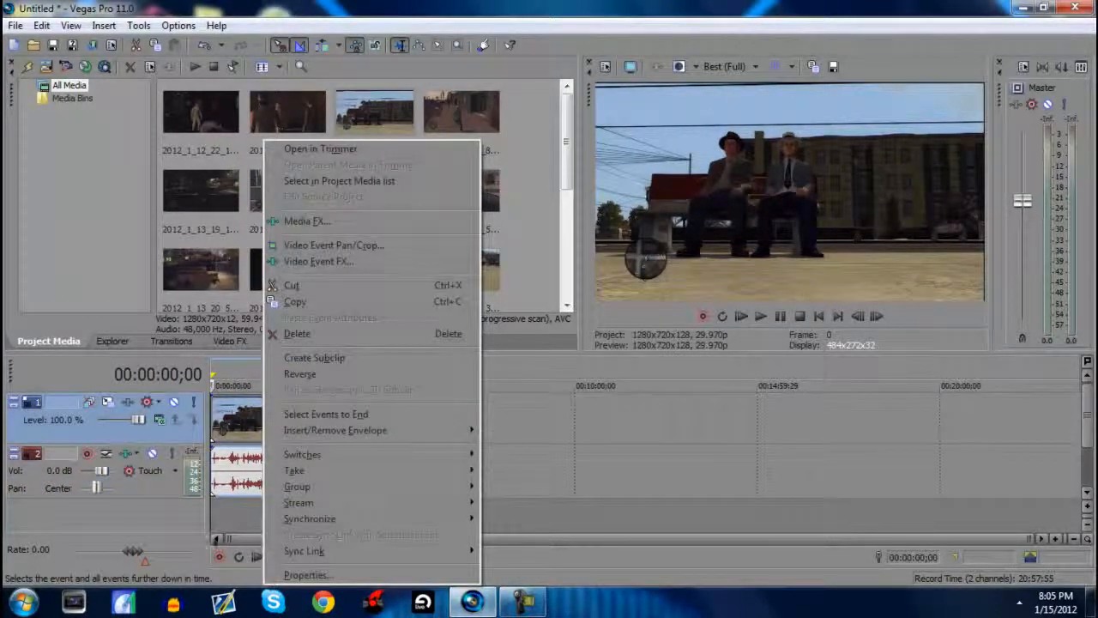
pyautogui.click(356, 247)
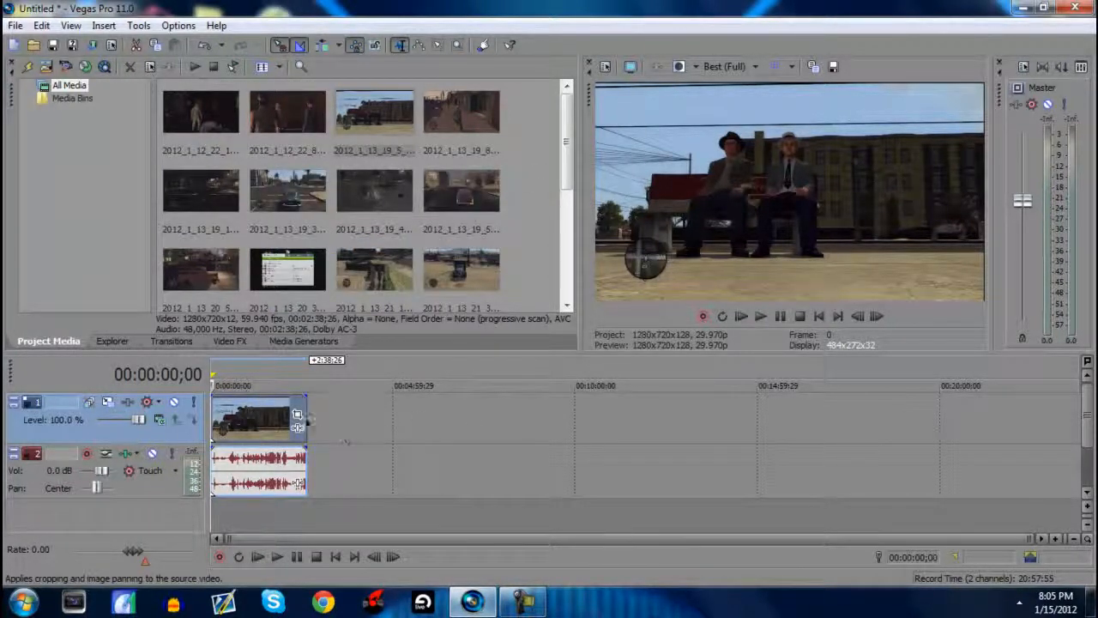
pyautogui.click(298, 420)
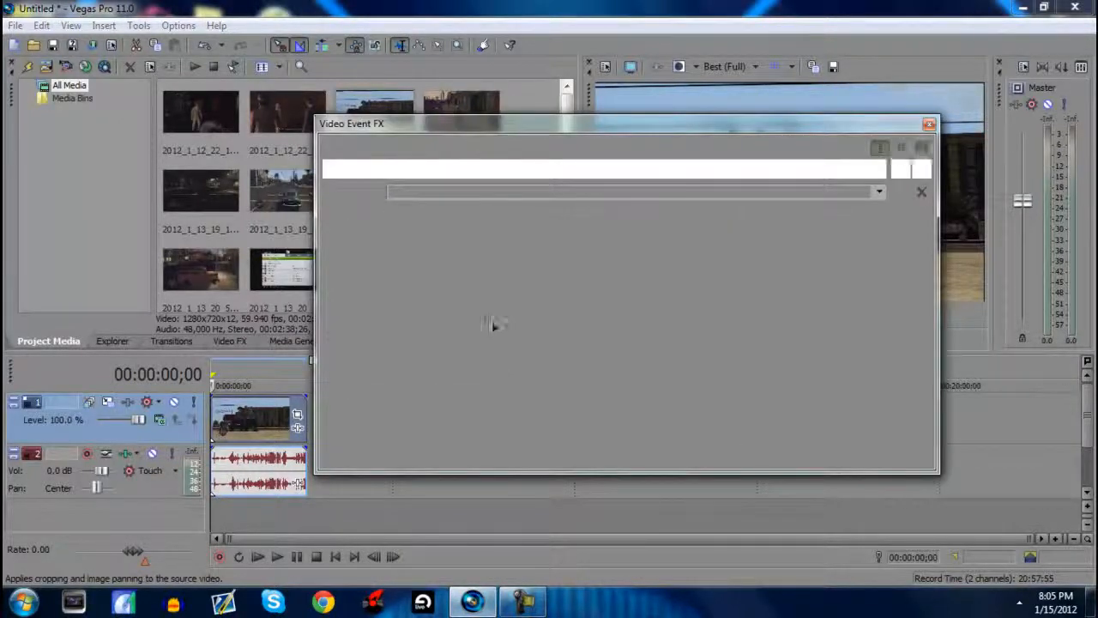
# Try cropping the frame to about 1,268 × 714 around its center to remove the black edges, and reset it to the Default preset
pyautogui.click(879, 192)
pyautogui.scroll(2, 842, 344)
pyautogui.moveTo(843, 343); pyautogui.dragTo(724, 294)
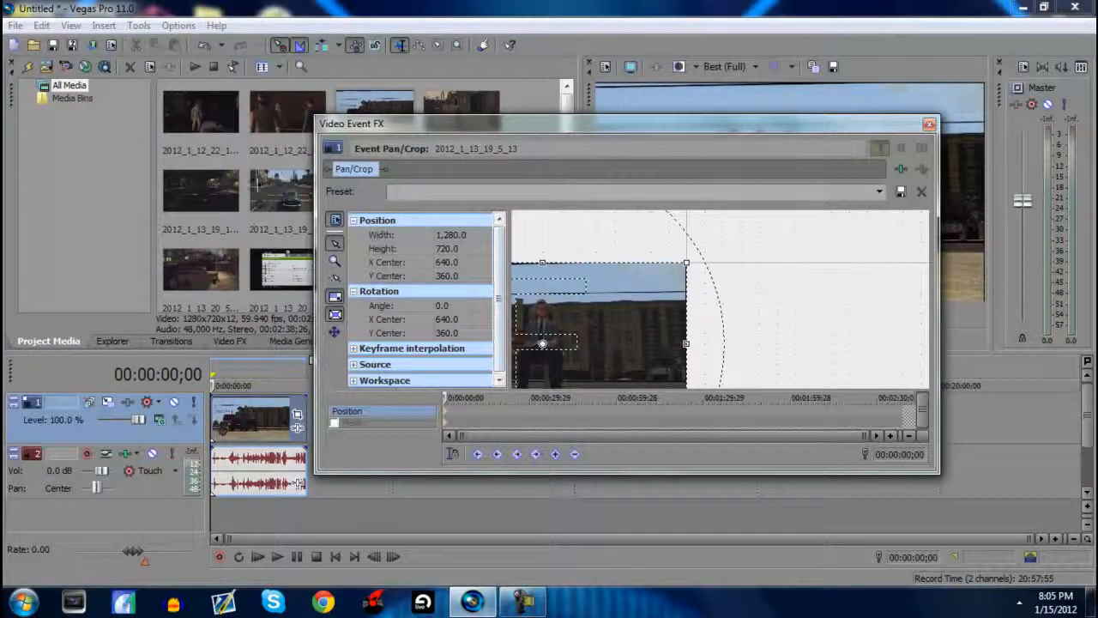
pyautogui.moveTo(772, 308); pyautogui.dragTo(828, 321)
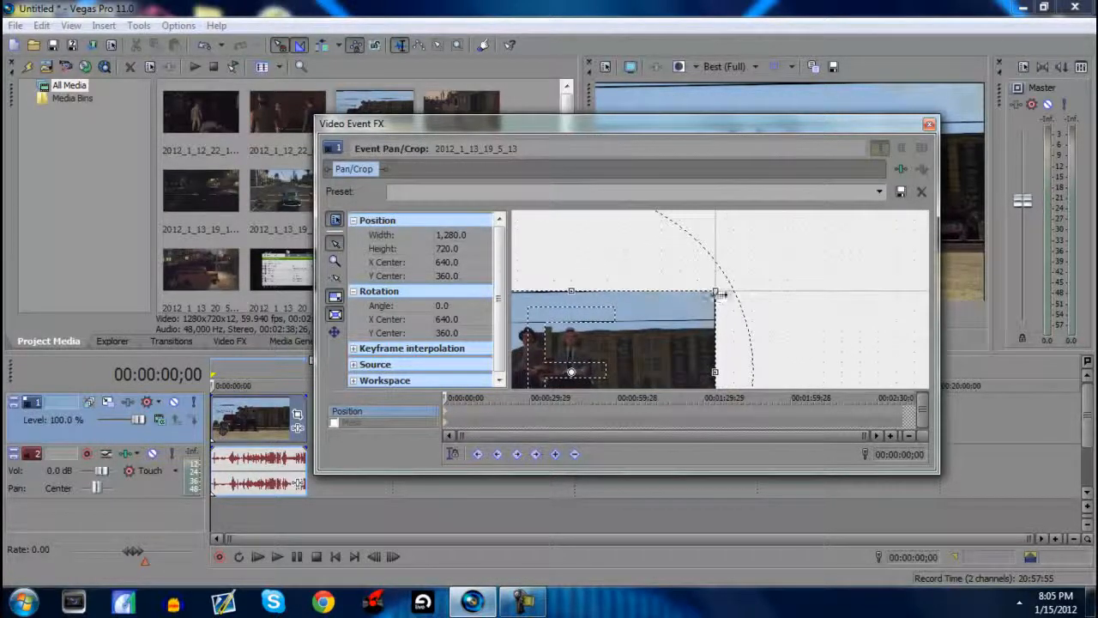
pyautogui.moveTo(760, 284); pyautogui.dragTo(743, 279)
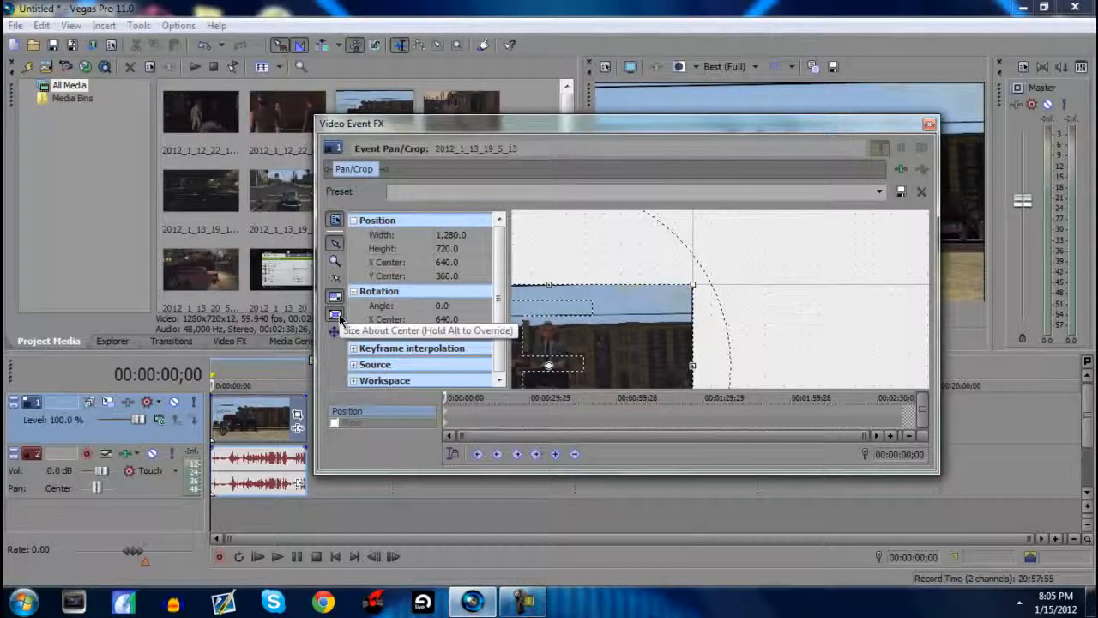
pyautogui.moveTo(732, 290); pyautogui.dragTo(728, 294)
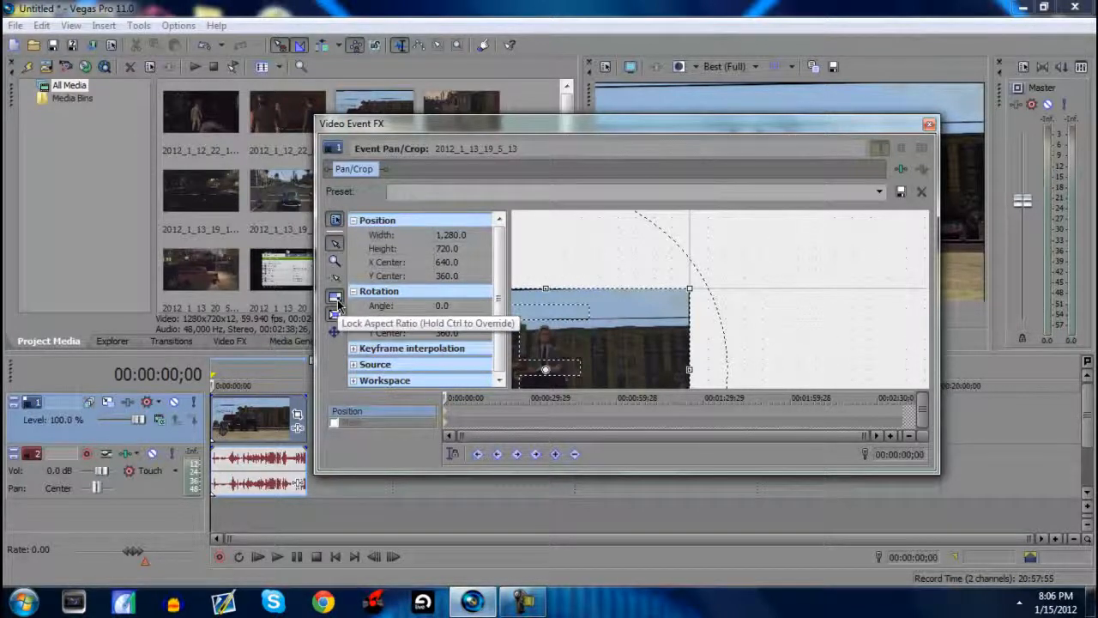
pyautogui.moveTo(777, 317); pyautogui.dragTo(774, 316)
pyautogui.scroll(2, 692, 301)
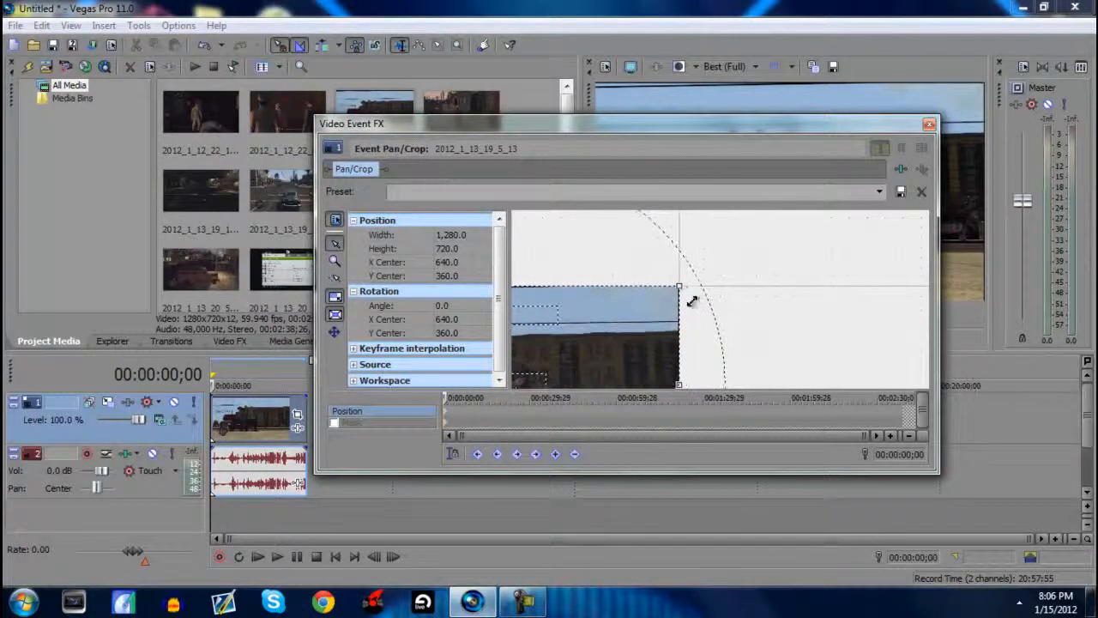
pyautogui.scroll(5, 690, 296)
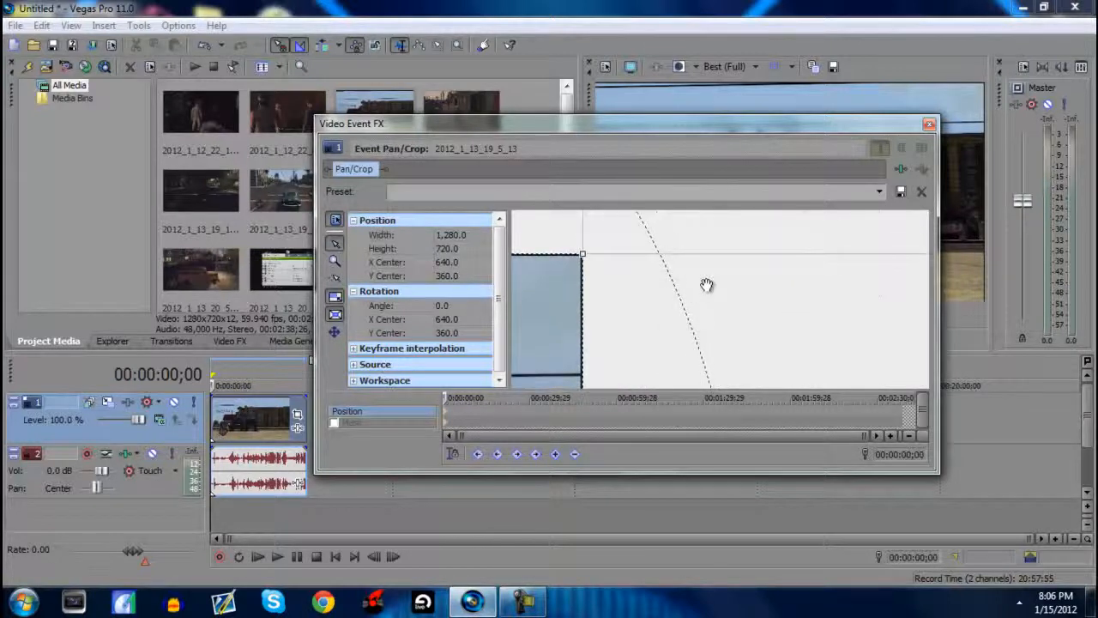
pyautogui.moveTo(706, 284); pyautogui.dragTo(819, 323)
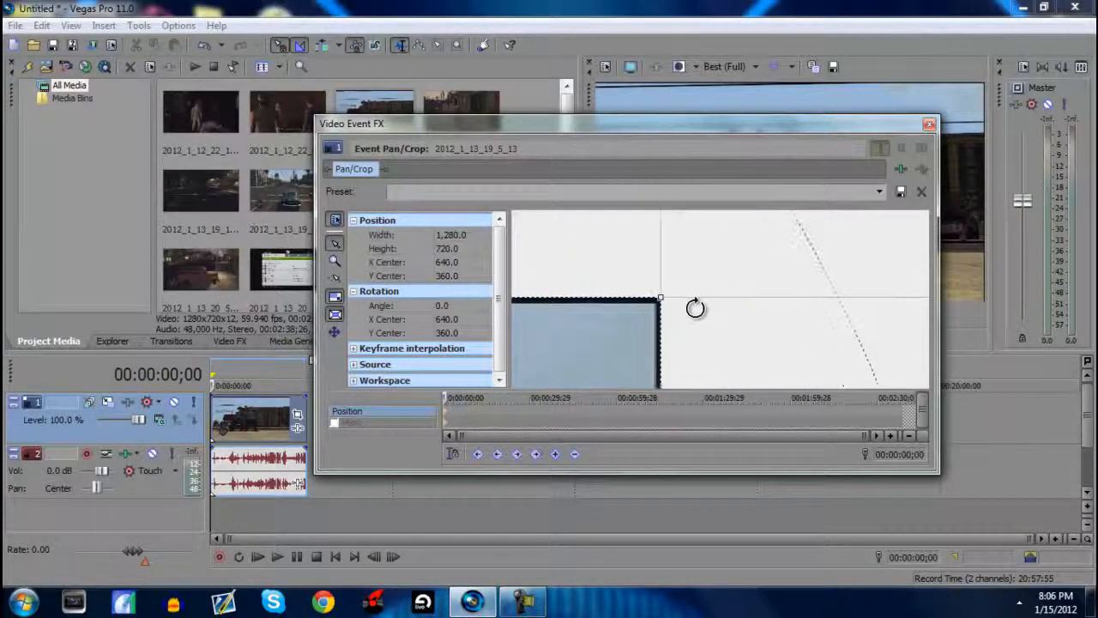
pyautogui.scroll(1, 726, 298)
pyautogui.moveTo(906, 268); pyautogui.dragTo(903, 236)
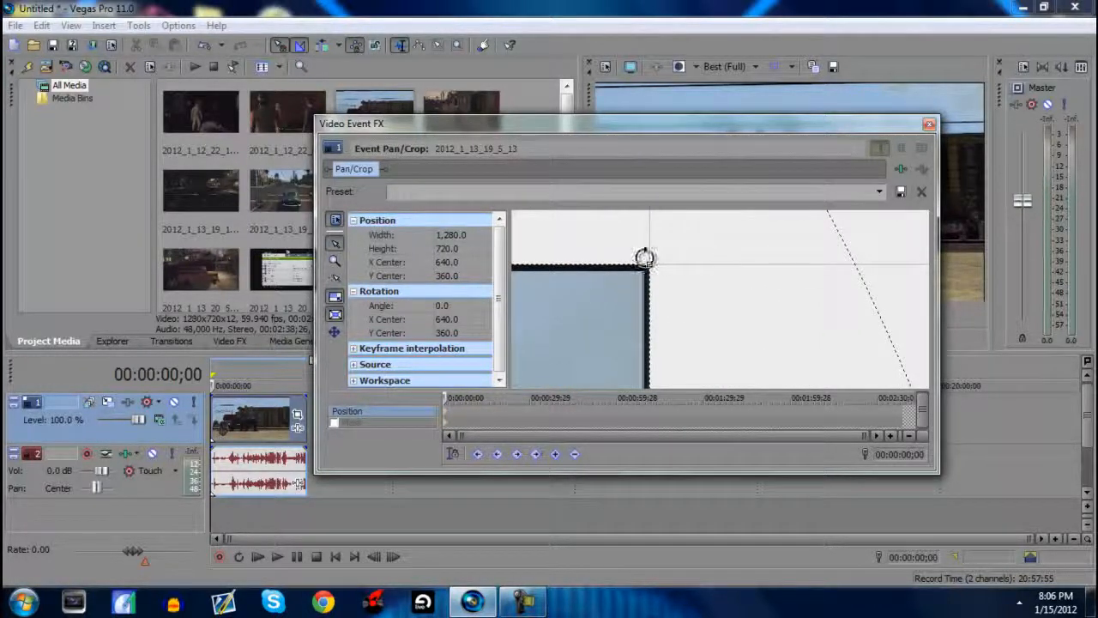
pyautogui.moveTo(649, 263); pyautogui.dragTo(646, 271)
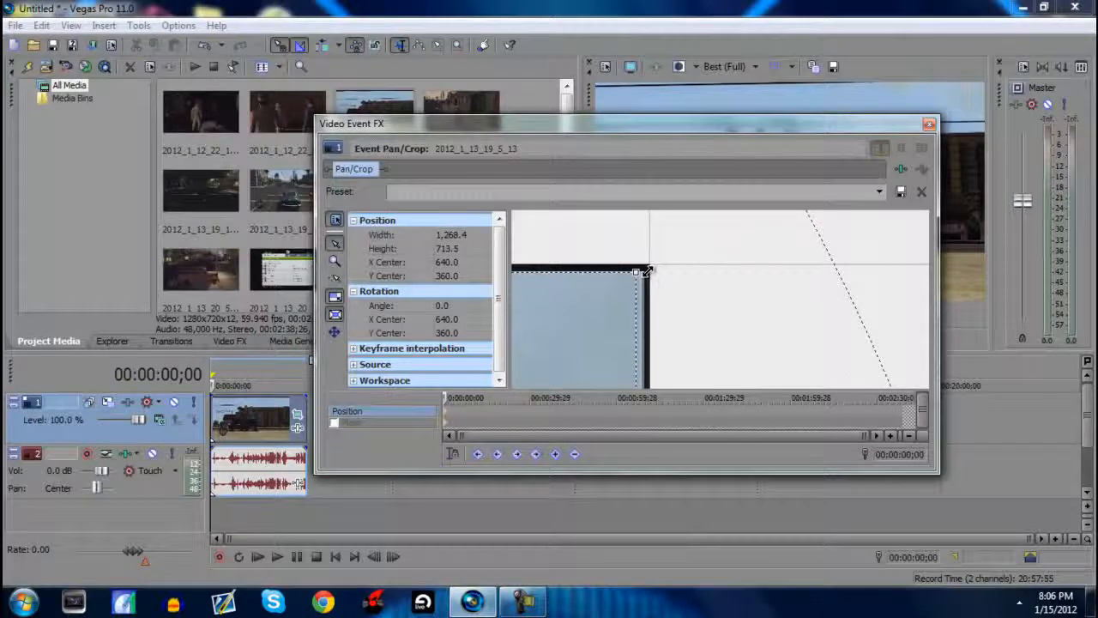
pyautogui.scroll(-2, 897, 314)
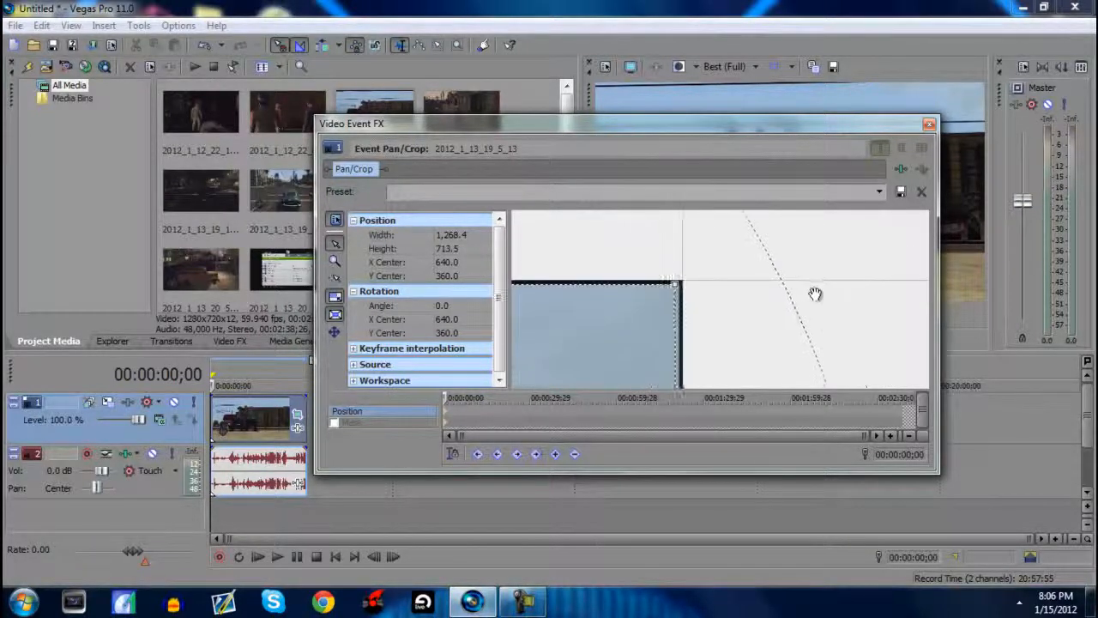
pyautogui.scroll(-2, 798, 288)
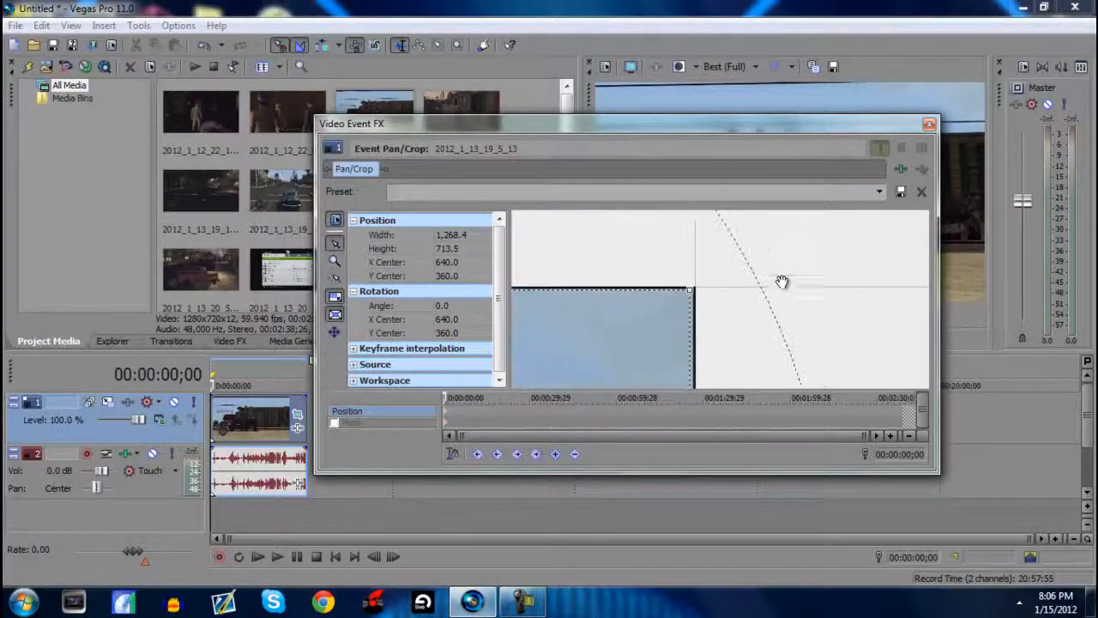
pyautogui.click(620, 206)
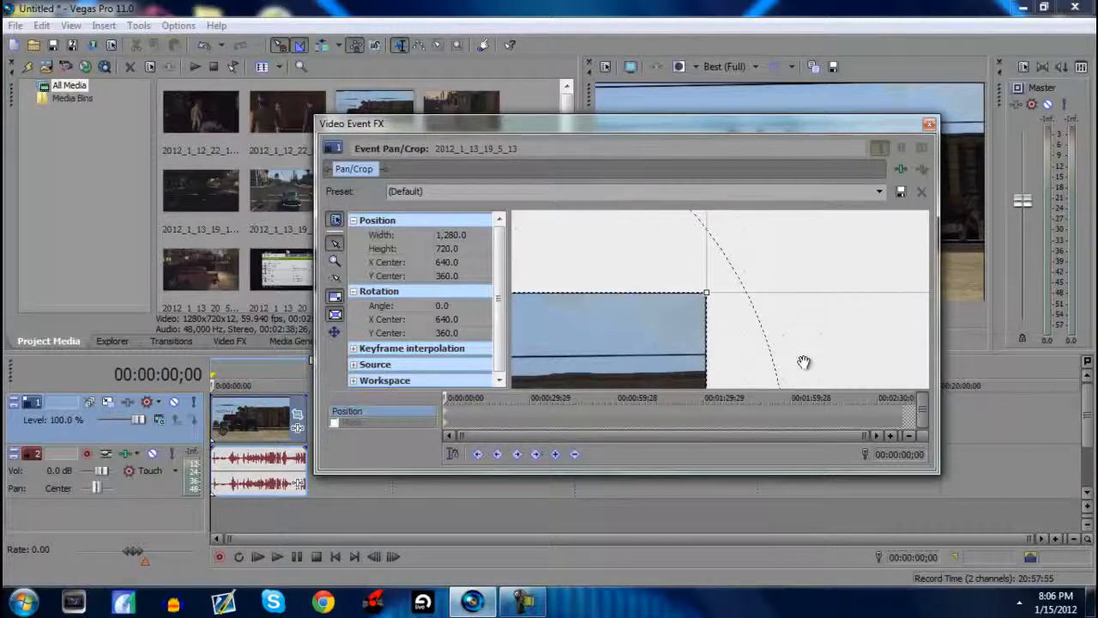
# Try cropping the black edges at about 1,265.5 × 711.9 and storing the crop as a preset named Poop
pyautogui.scroll(3, 693, 288)
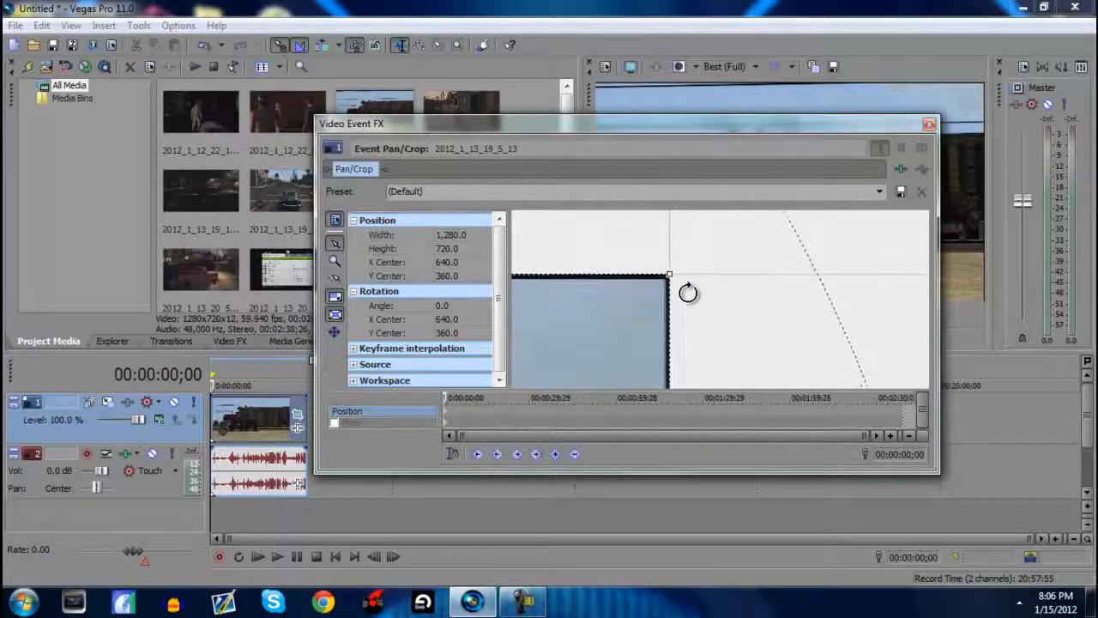
pyautogui.moveTo(669, 274); pyautogui.dragTo(677, 280)
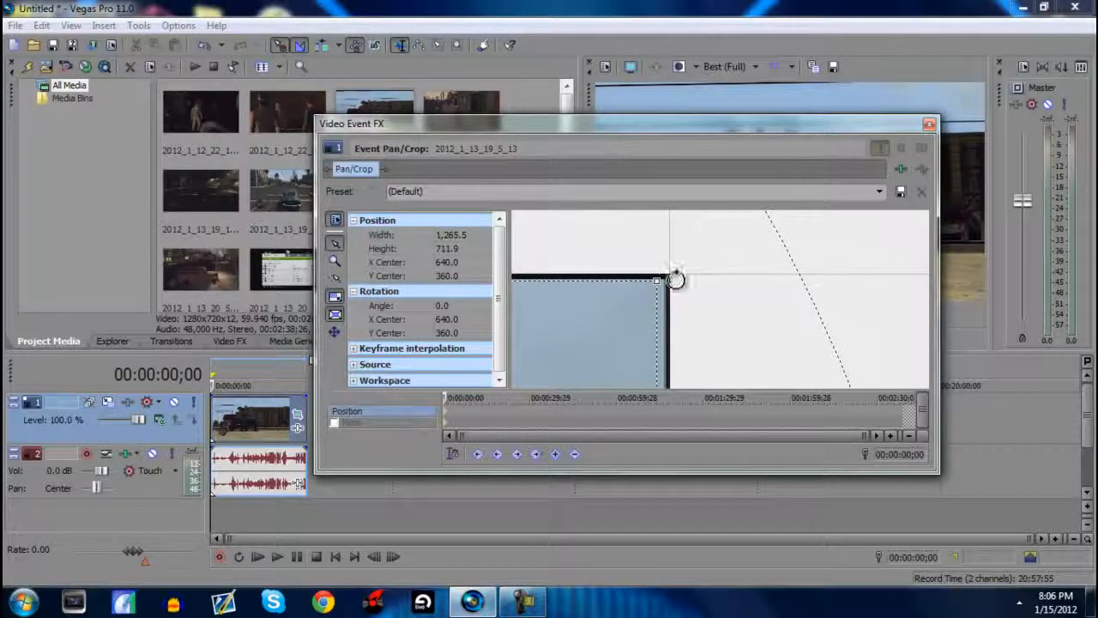
pyautogui.click(750, 190)
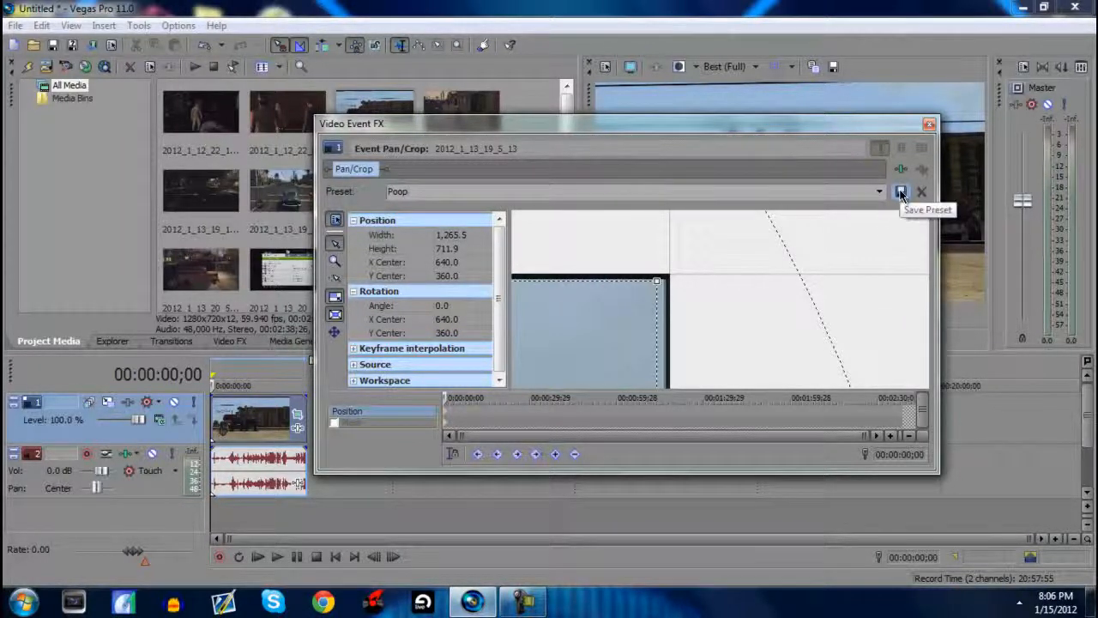
pyautogui.click(900, 192)
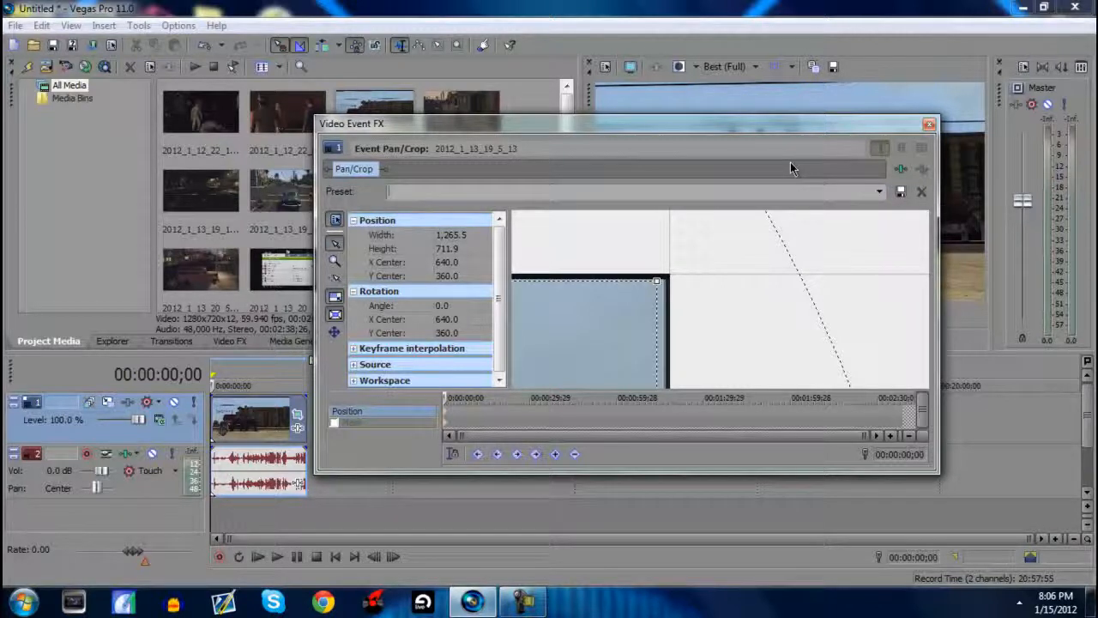
# Apply the HDPVR BLACK LINES crop preset, enlarge its frame to about 1,255 × 706, and close the crop settings
pyautogui.click(880, 191)
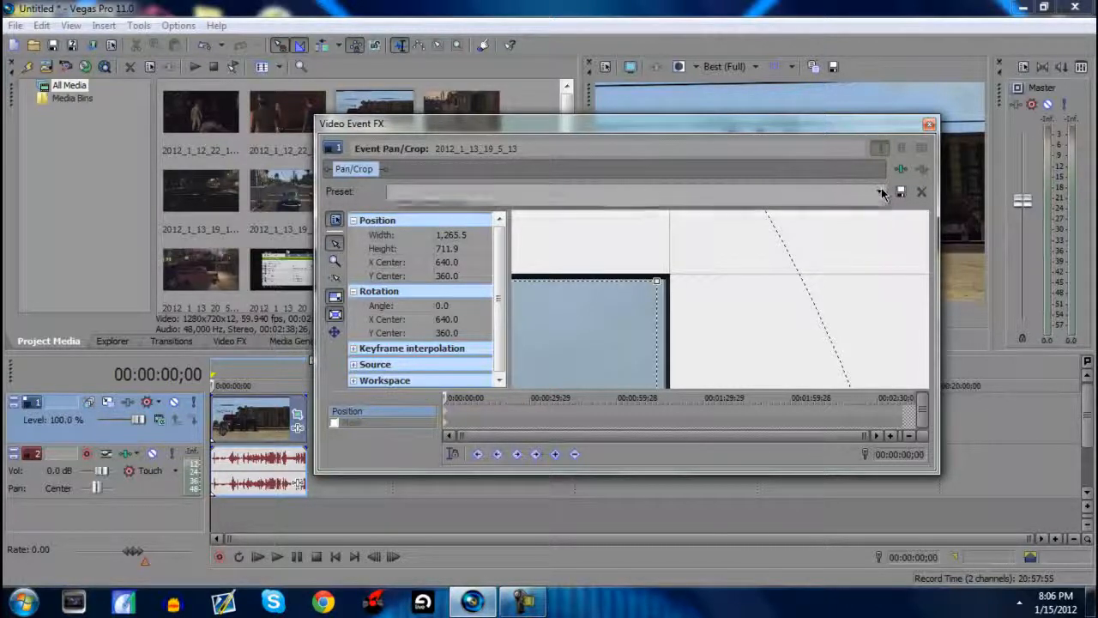
pyautogui.click(635, 259)
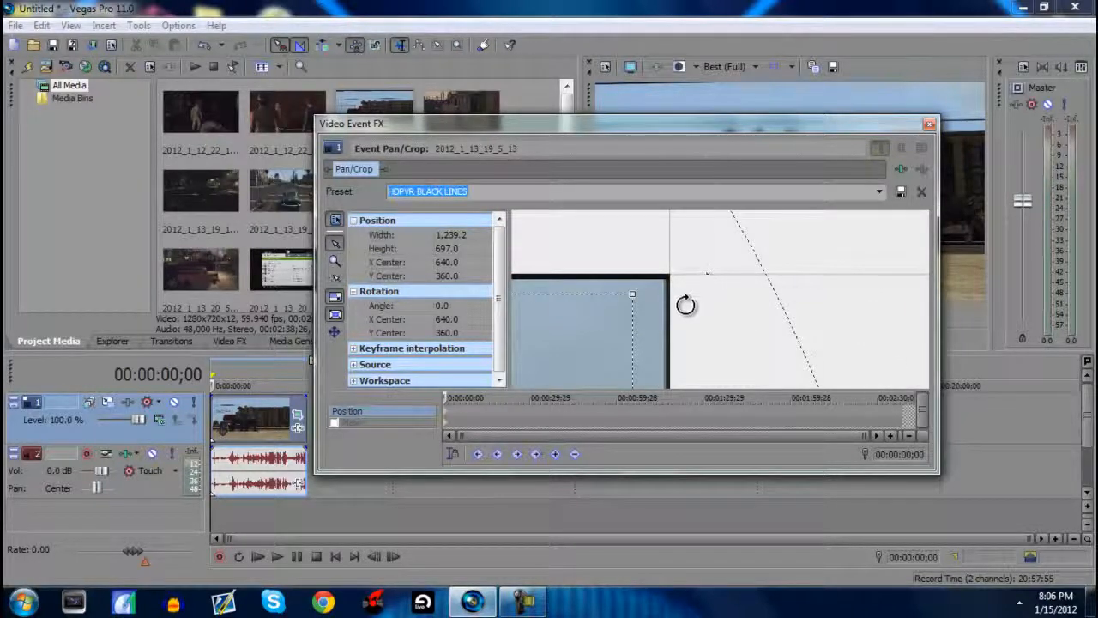
pyautogui.click(641, 294)
pyautogui.moveTo(642, 295)
pyautogui.mouseDown()
pyautogui.moveTo(658, 283)
pyautogui.moveTo(646, 286)
pyautogui.mouseUp()
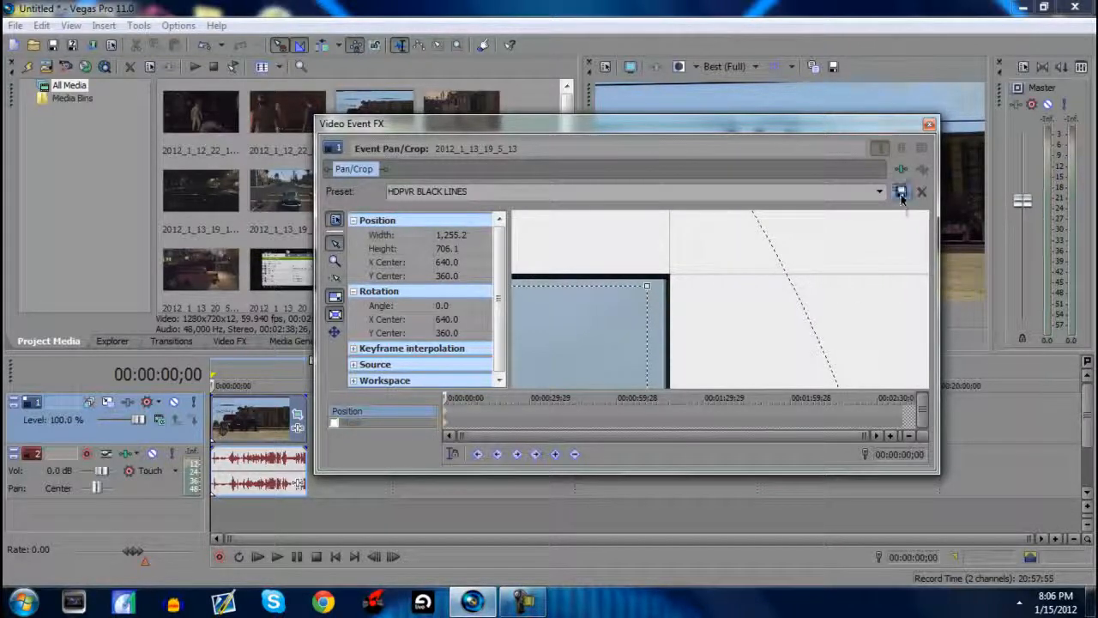
pyautogui.click(929, 125)
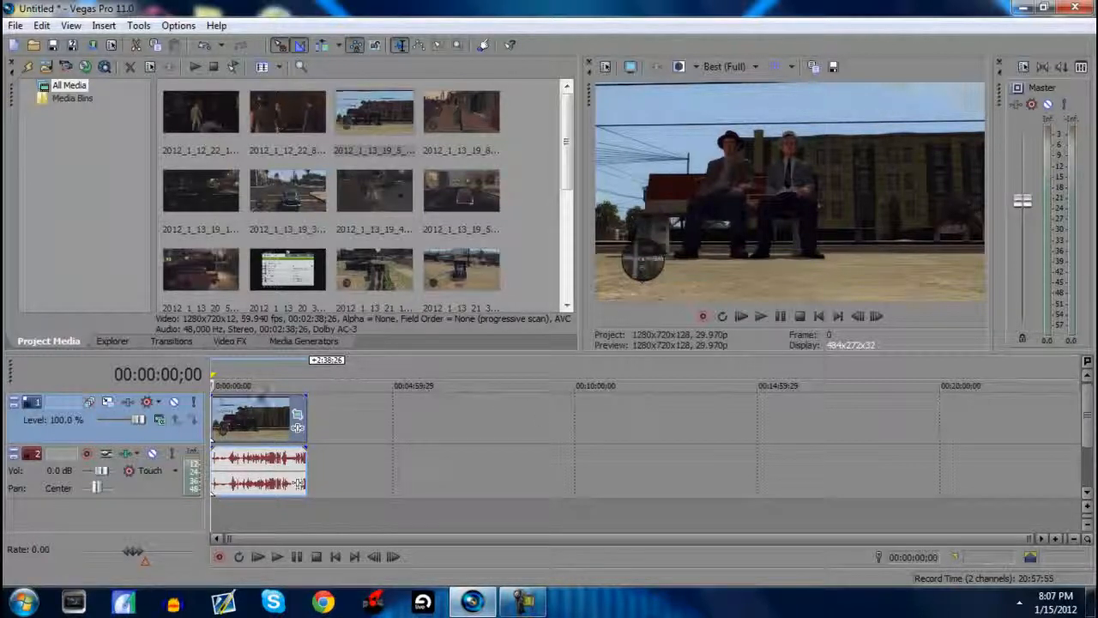
# Add a fade-in about 45 seconds long to the start of the video event
pyautogui.moveTo(214, 391)
pyautogui.mouseDown()
pyautogui.moveTo(228, 395)
pyautogui.moveTo(210, 392)
pyautogui.mouseUp()
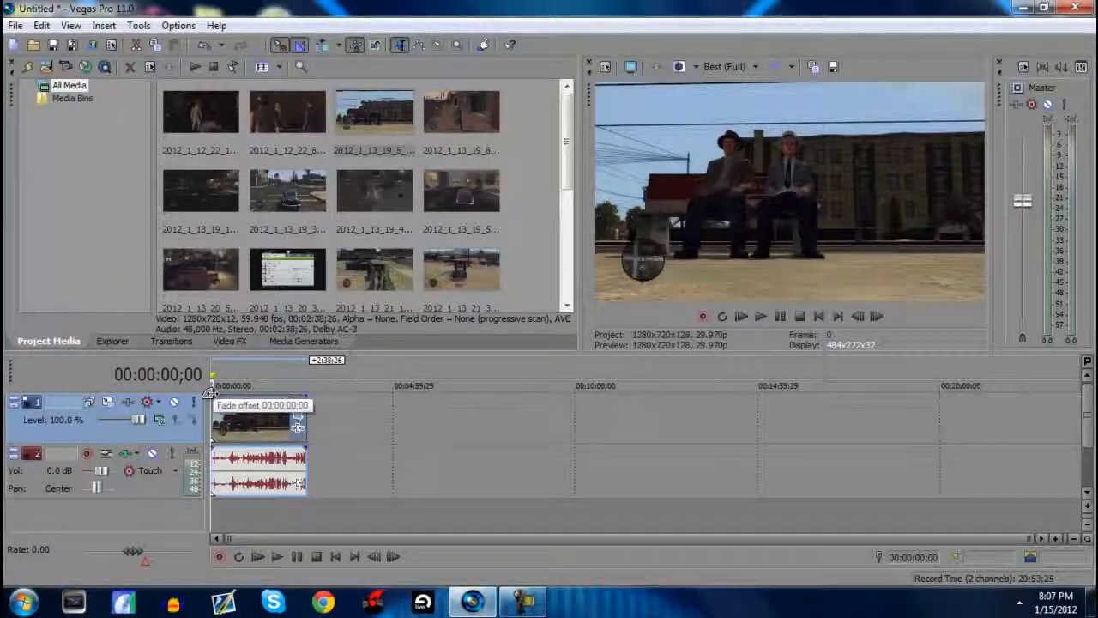
pyautogui.moveTo(217, 392); pyautogui.dragTo(249, 396)
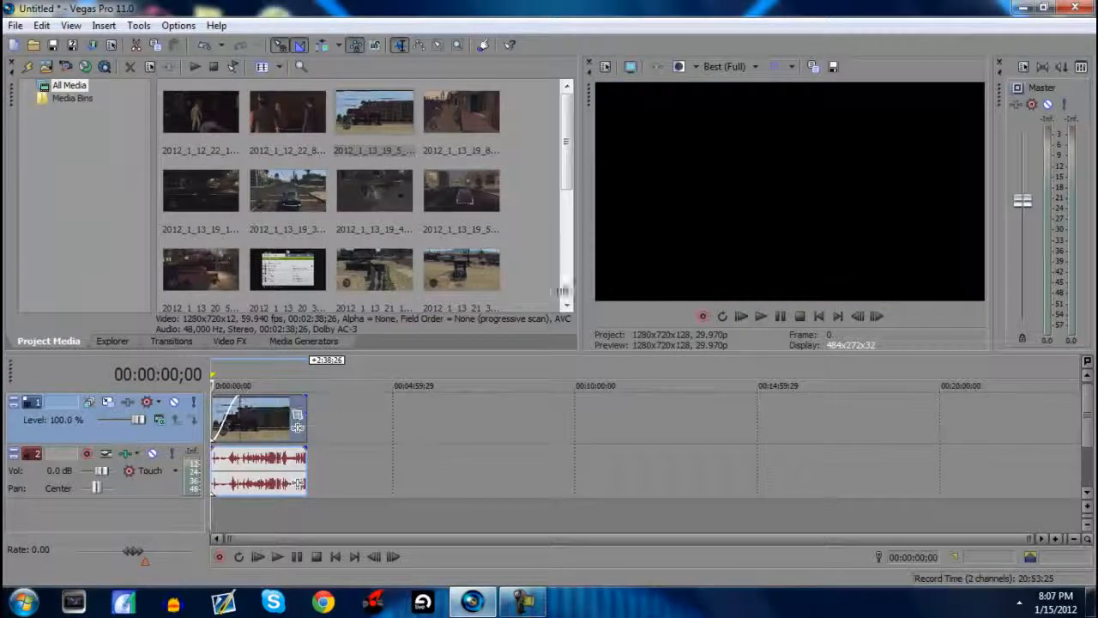
# Set the preview quality to Preview (Auto) and play back the faded opening, skipping ahead to about 43 seconds before stopping
pyautogui.click(705, 66)
pyautogui.moveTo(762, 108)
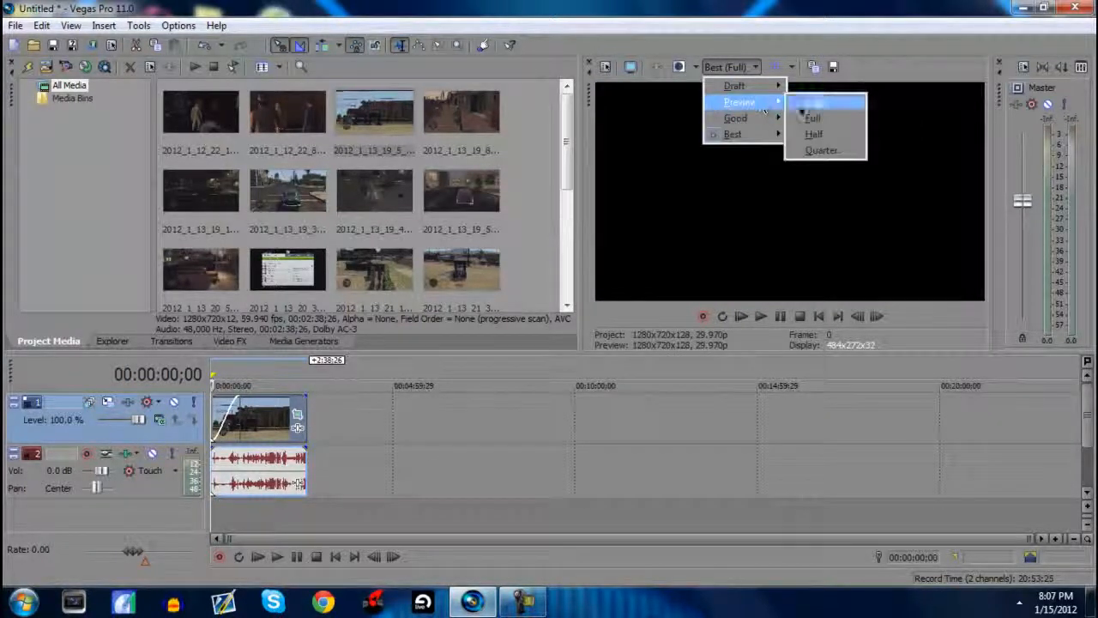
pyautogui.click(828, 103)
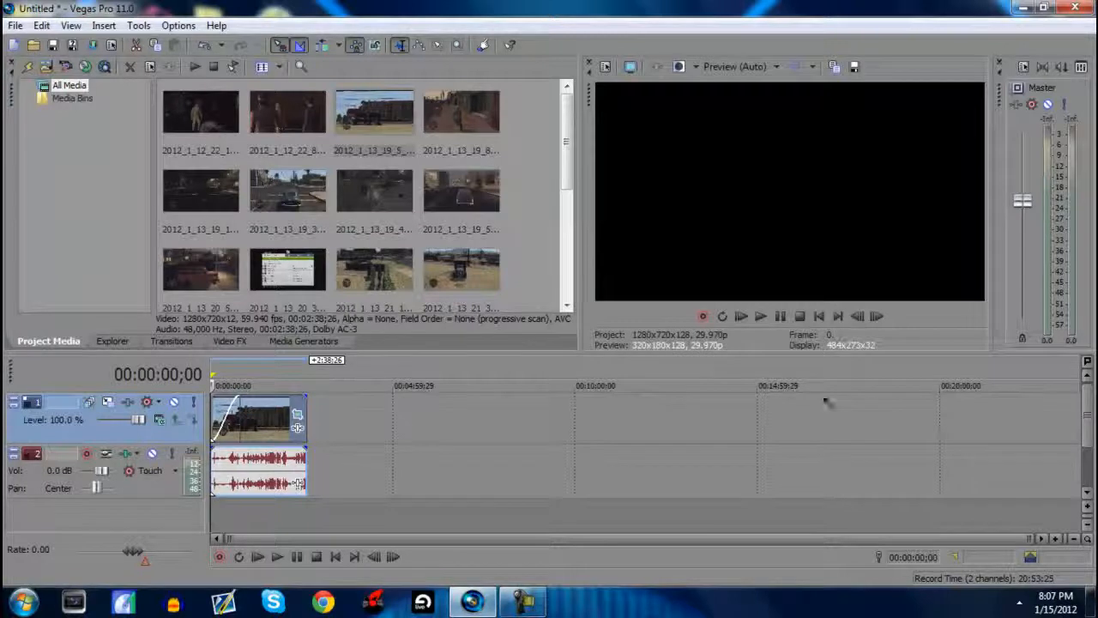
pyautogui.click(766, 317)
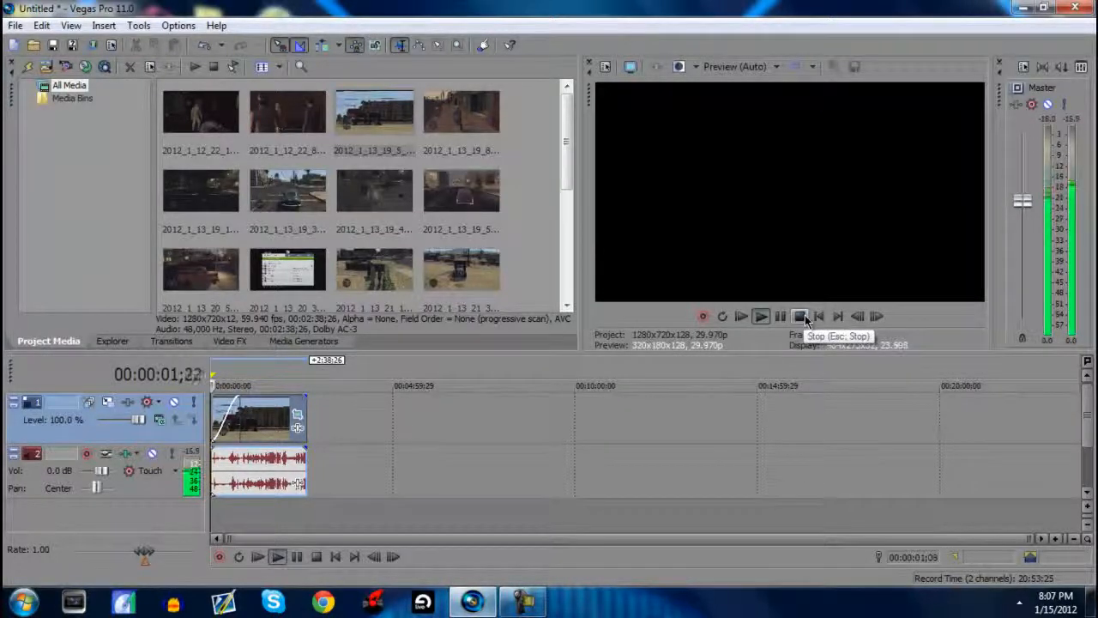
pyautogui.press('XF86AudioLowerVolume')
pyautogui.press('XF86AudioLowerVolume')
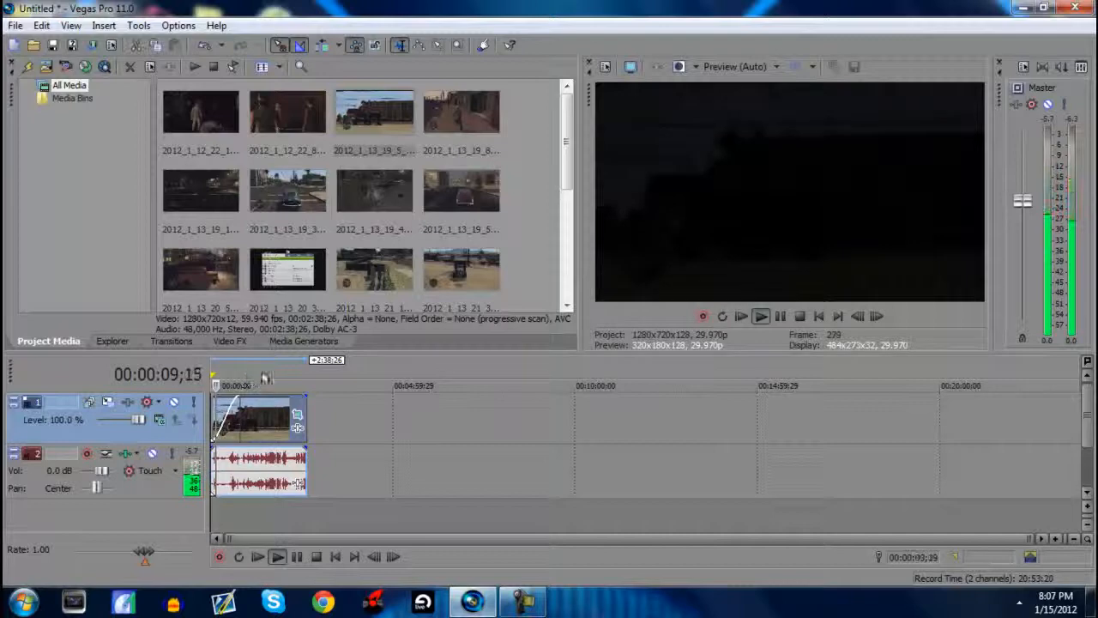
pyautogui.click(238, 385)
pyautogui.click(799, 317)
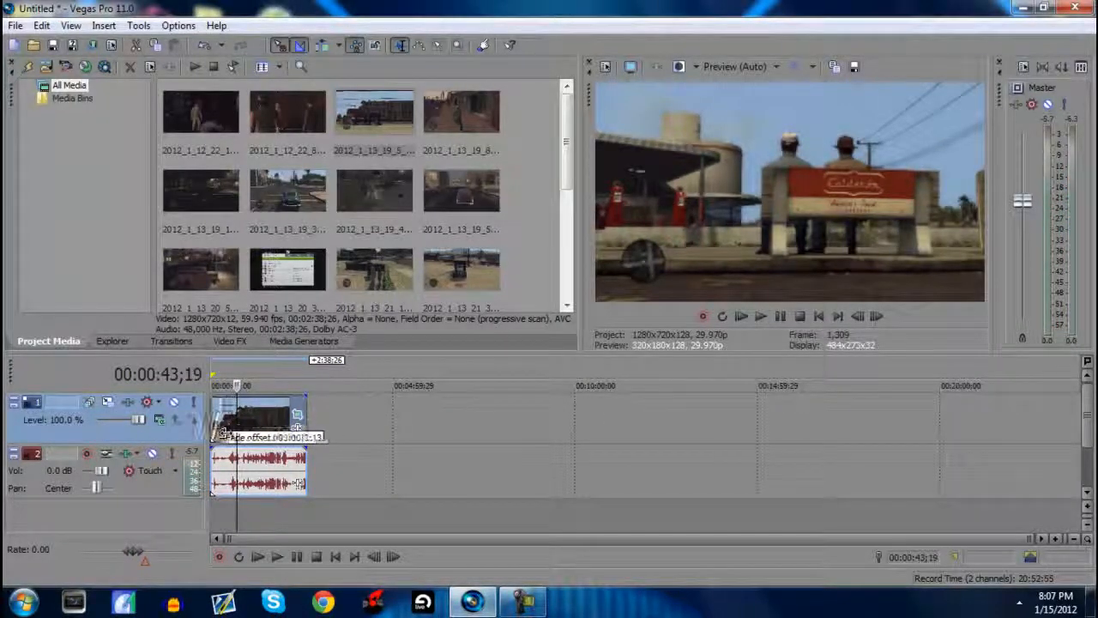
# Shorten the video fade-in to about 10 seconds and place the playhead at 00:00:07;04 to check it
pyautogui.moveTo(221, 433); pyautogui.dragTo(214, 433)
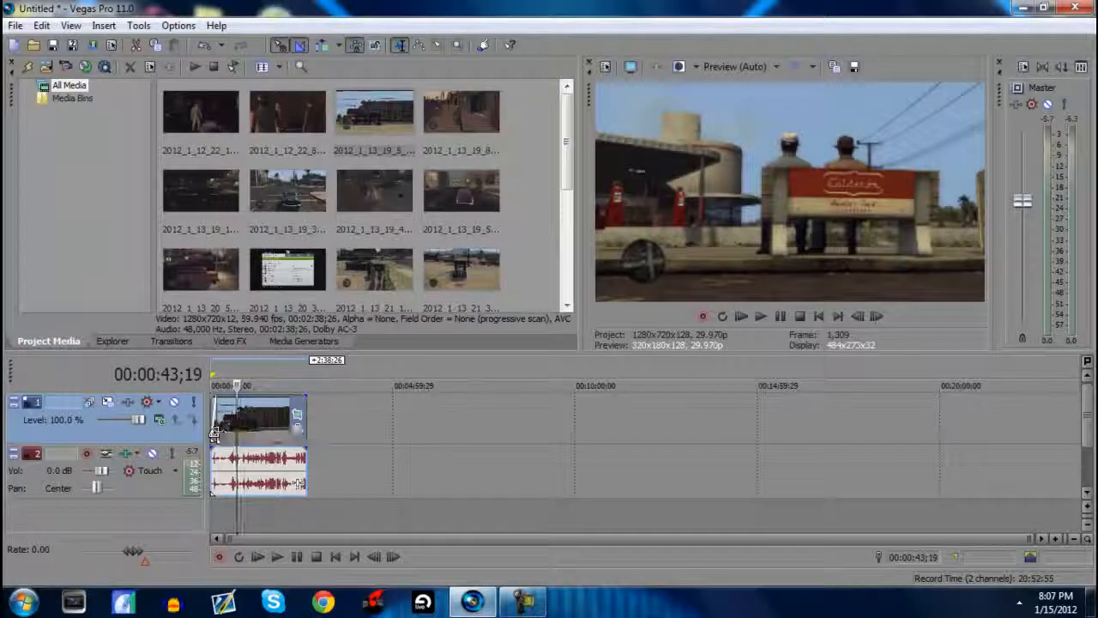
pyautogui.click(214, 378)
pyautogui.scroll(4, 343, 403)
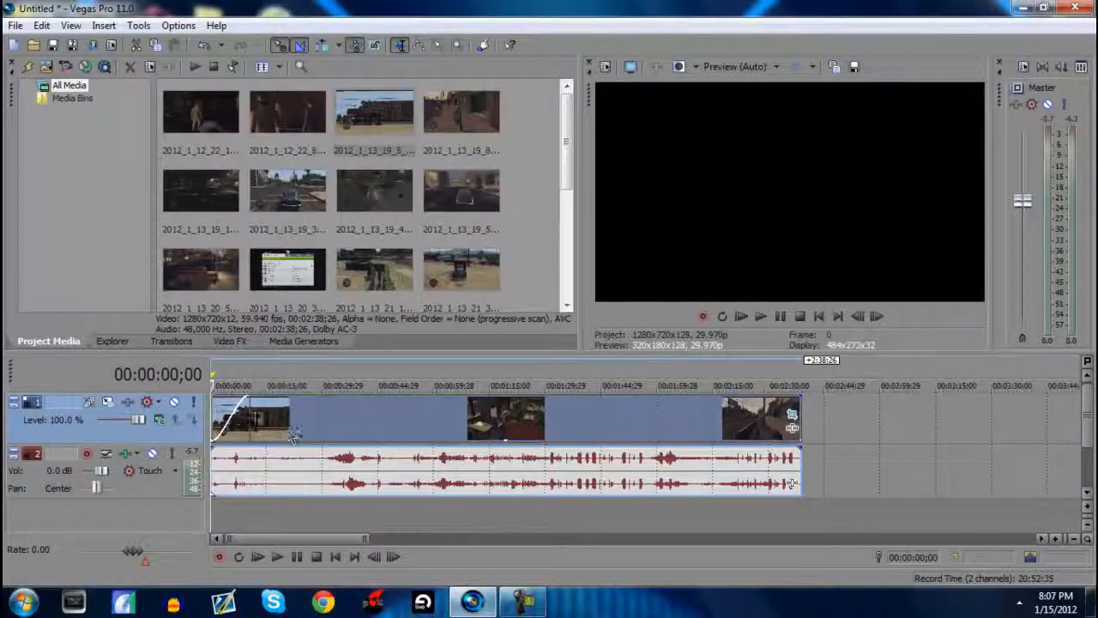
pyautogui.click(238, 417)
pyautogui.scroll(-5, 360, 425)
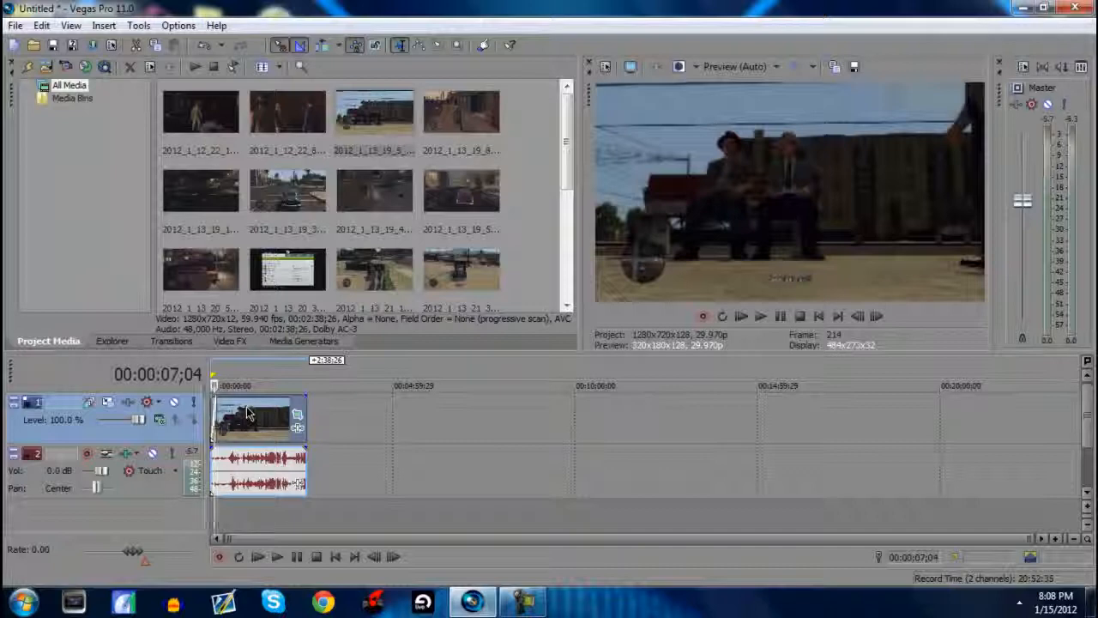
pyautogui.scroll(5, 285, 421)
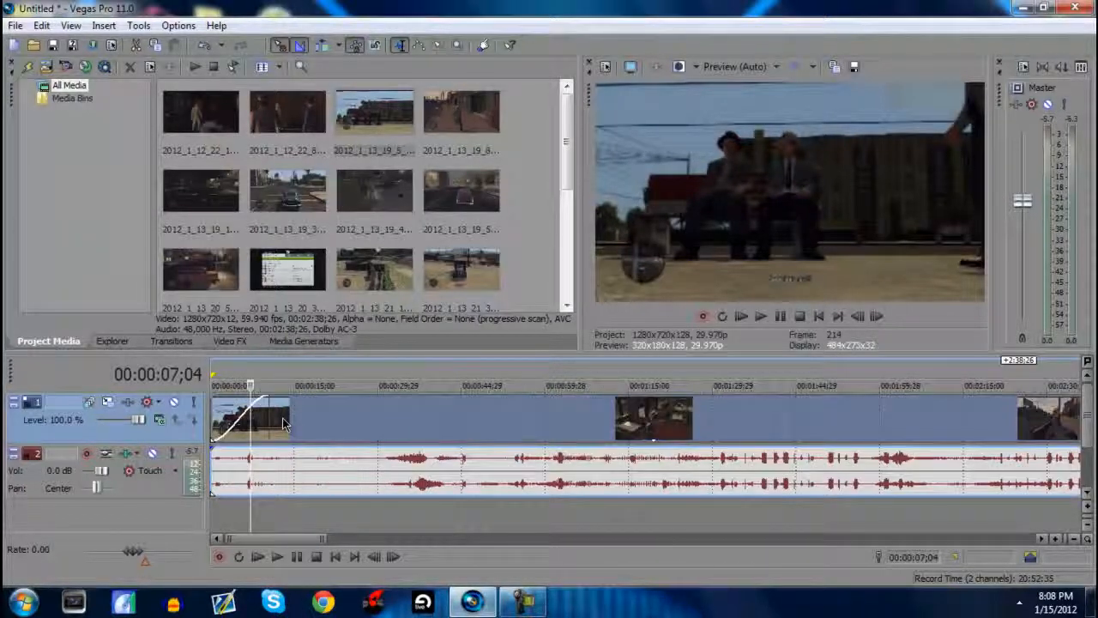
pyautogui.scroll(-5, 283, 427)
pyautogui.scroll(6, 254, 429)
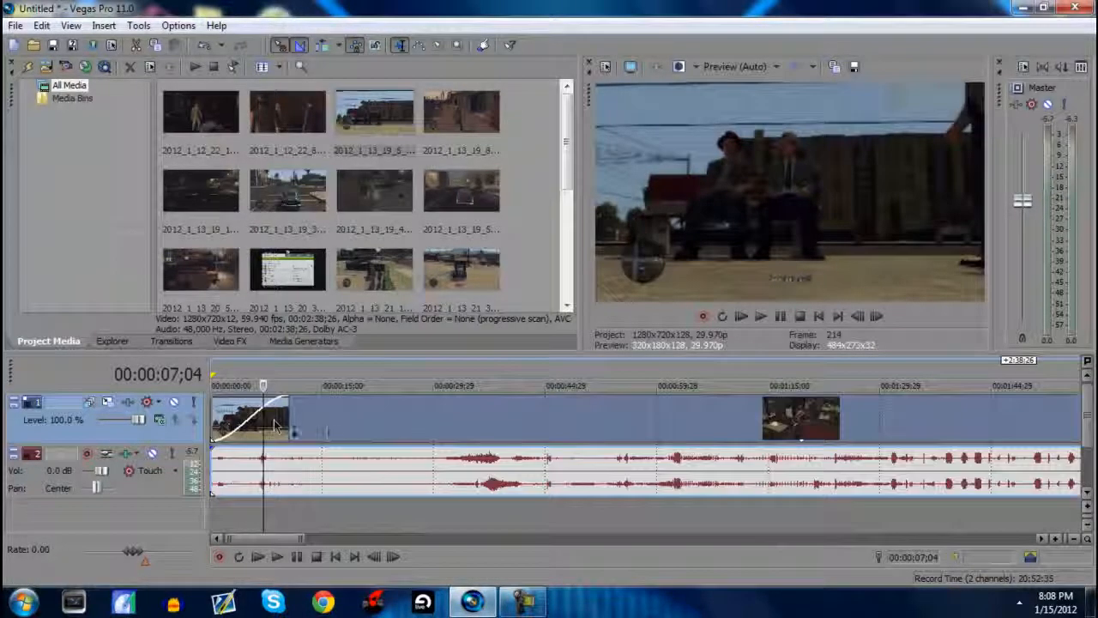
# Play back the video event's fade-in from 00:00:04;08 and stop before it ends
pyautogui.moveTo(216, 397); pyautogui.dragTo(362, 398)
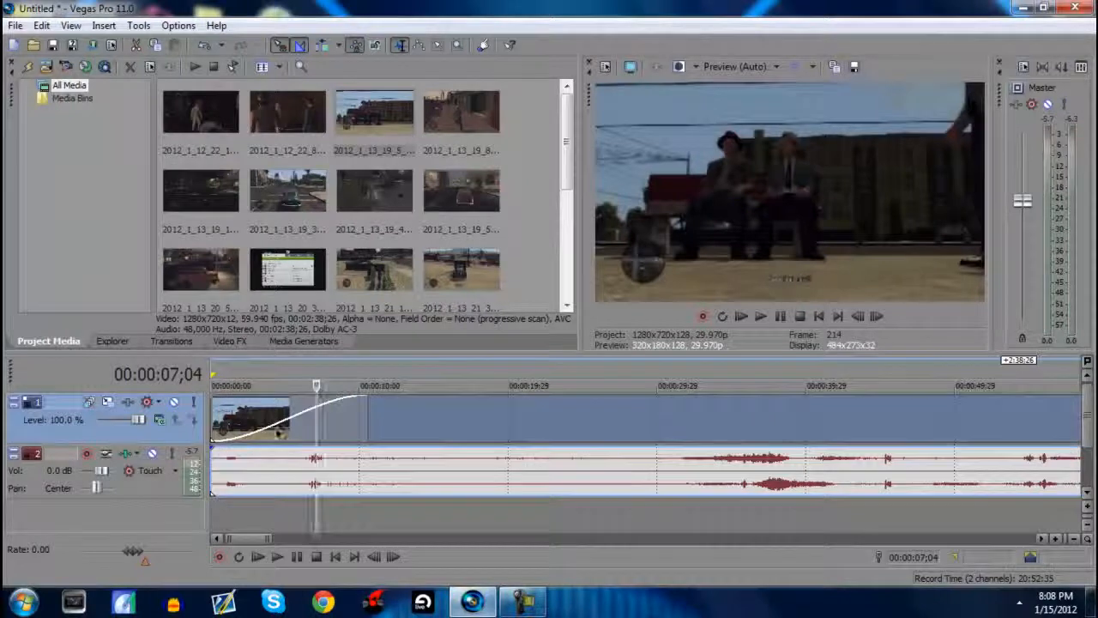
pyautogui.click(359, 418)
pyautogui.click(278, 427)
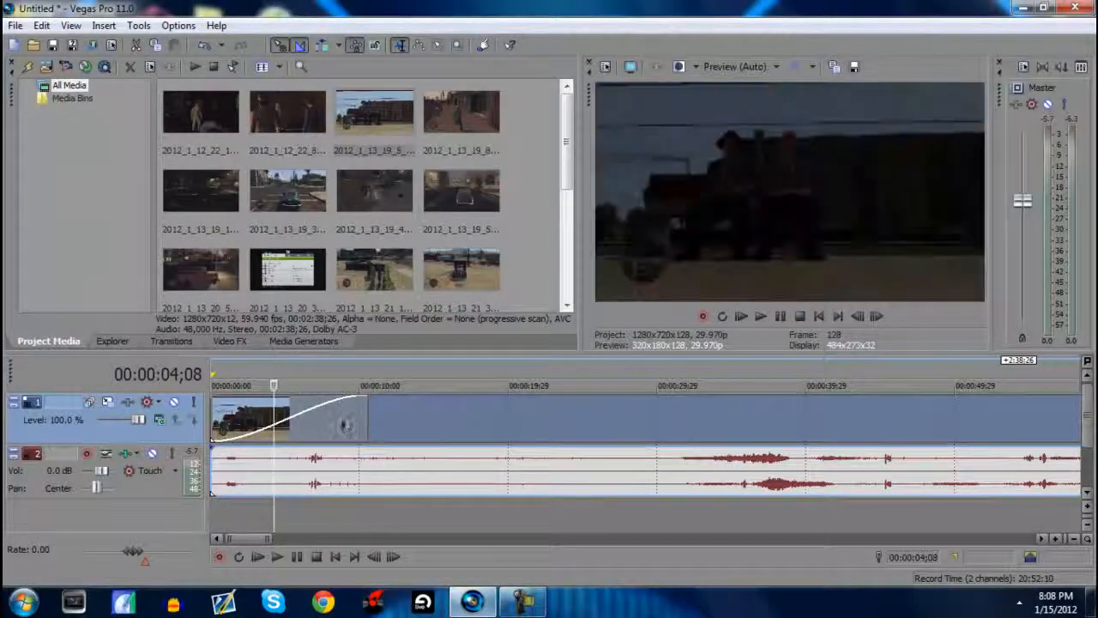
pyautogui.press('space')
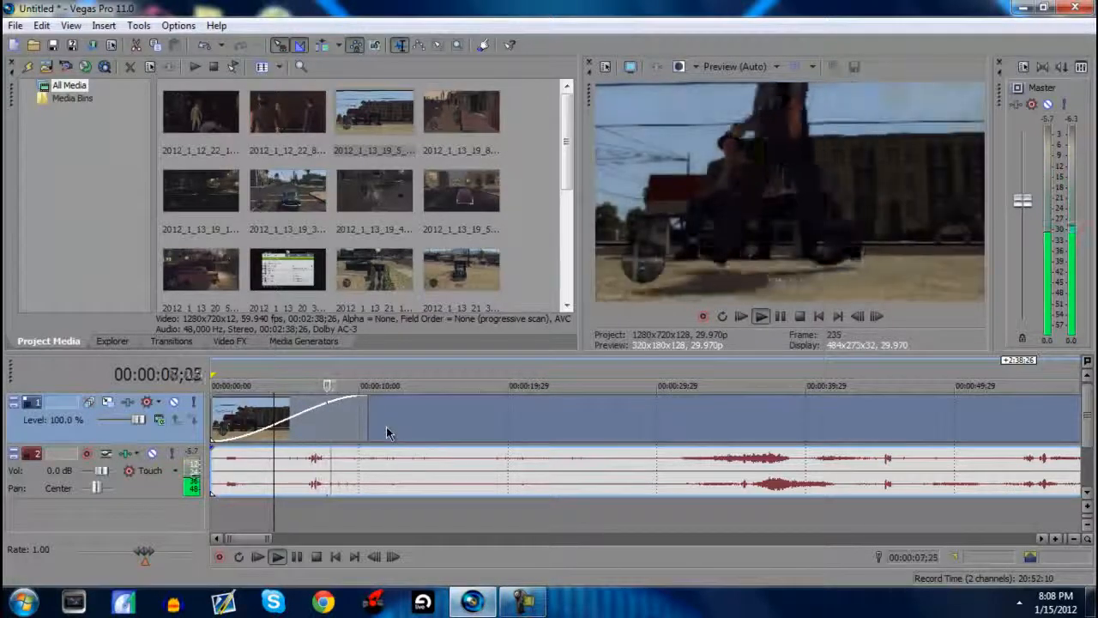
pyautogui.press('space')
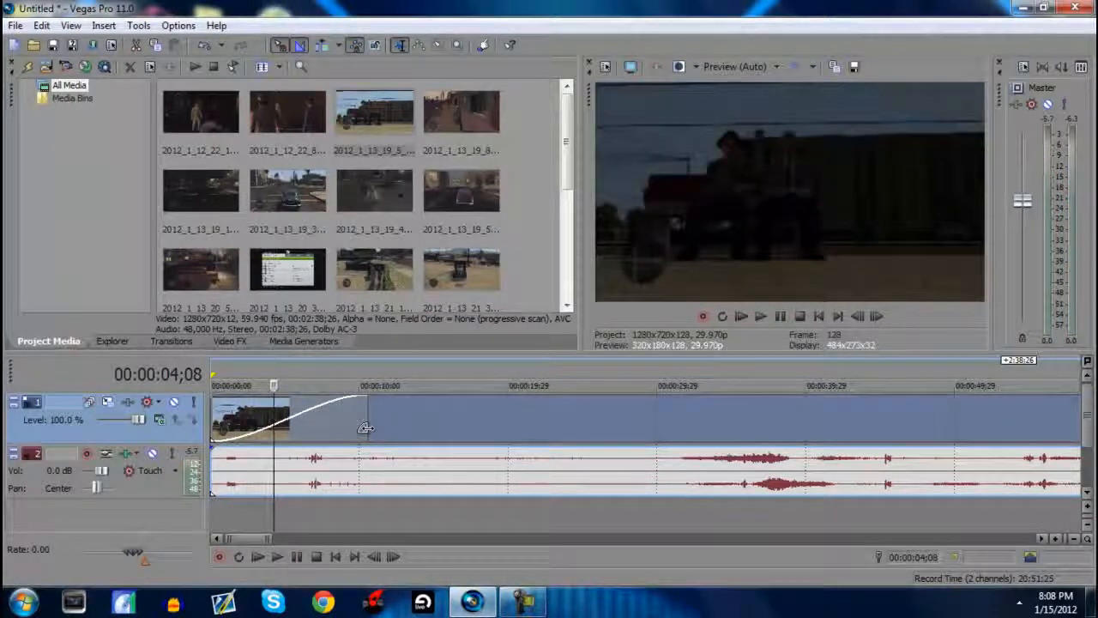
# Shorten the video event's fade-in to about 4 seconds and place the playhead at 00:00:00;21
pyautogui.moveTo(368, 424); pyautogui.dragTo(238, 419)
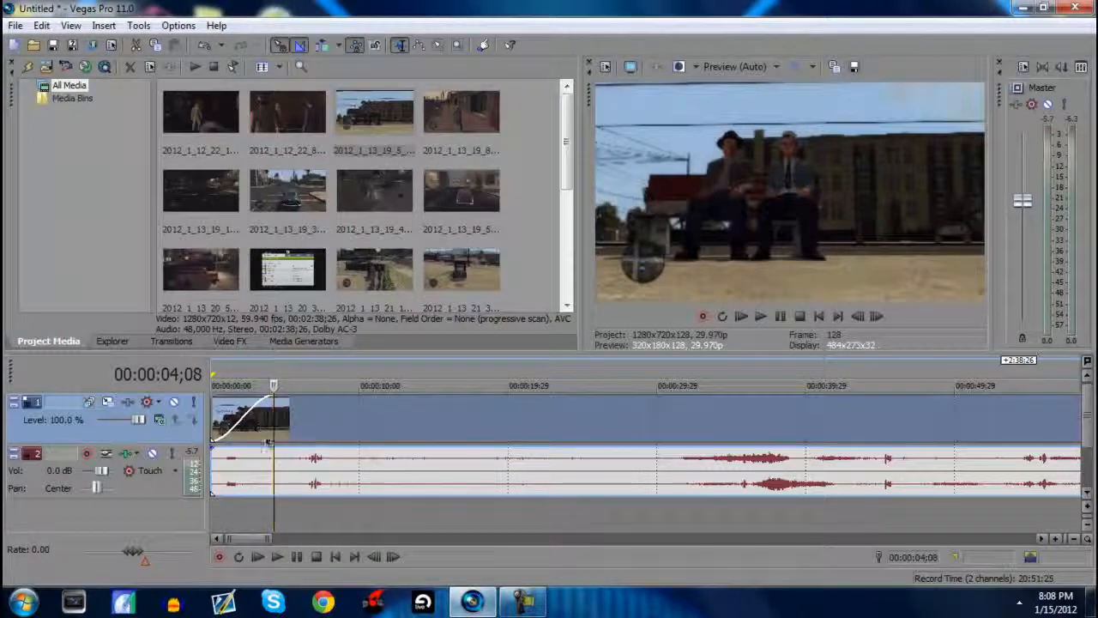
pyautogui.click(225, 421)
pyautogui.scroll(-5, 224, 420)
pyautogui.scroll(5, 225, 420)
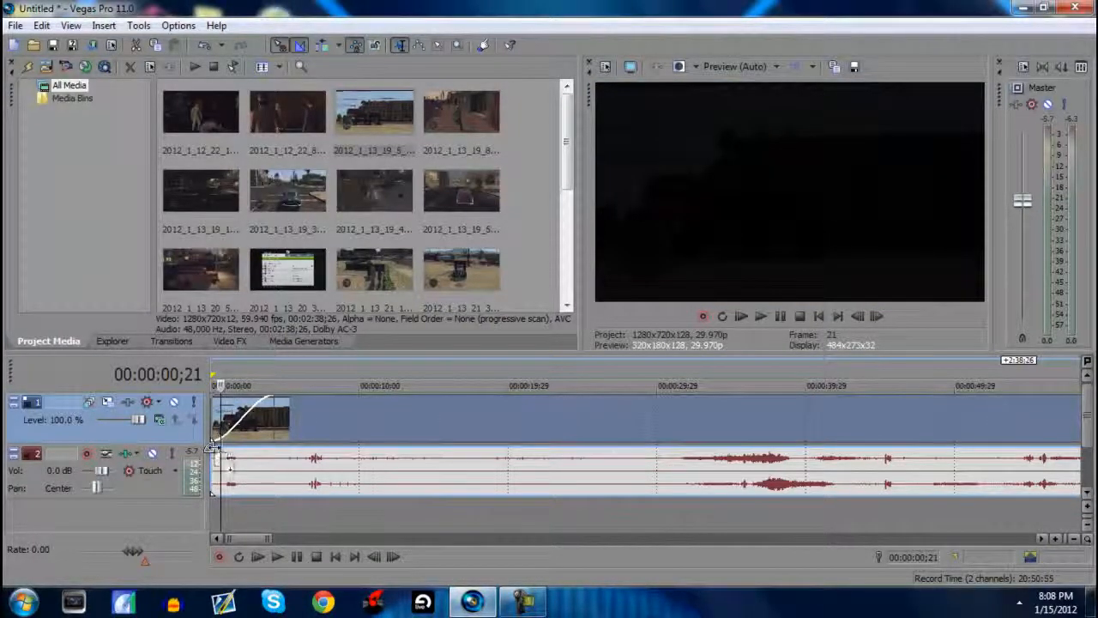
# Try lowering the video event's opacity to 27%, preview it at 00:00:12;08, and restore full opacity
pyautogui.moveTo(273, 448)
pyautogui.mouseDown()
pyautogui.moveTo(240, 458)
pyautogui.moveTo(254, 454)
pyautogui.mouseUp()
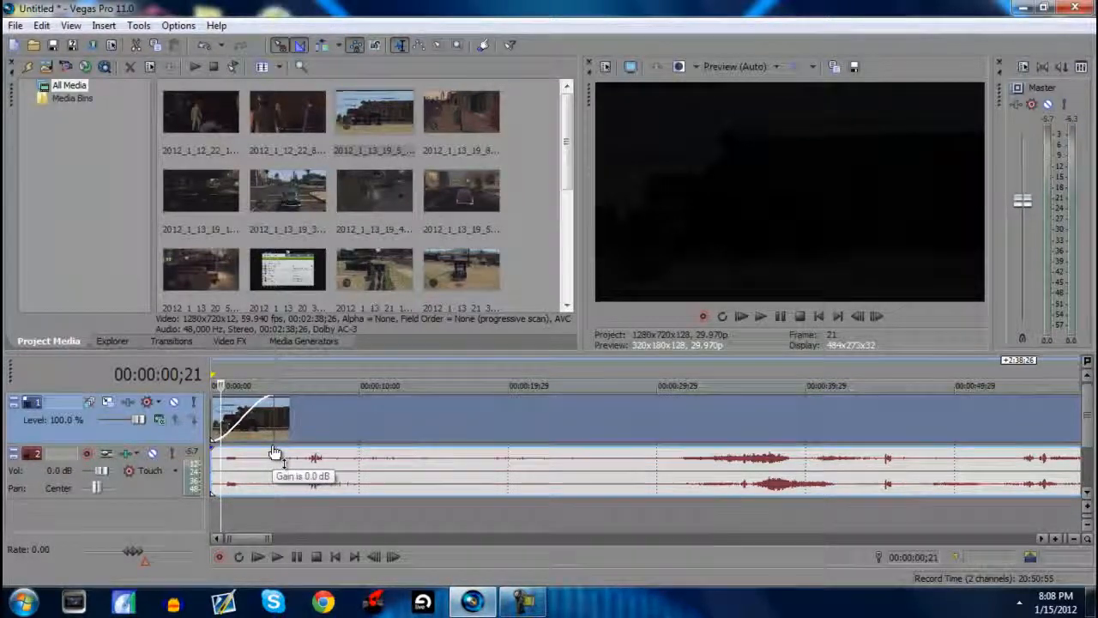
pyautogui.moveTo(274, 451)
pyautogui.mouseDown()
pyautogui.moveTo(276, 524)
pyautogui.moveTo(282, 447)
pyautogui.mouseUp()
pyautogui.moveTo(307, 401); pyautogui.dragTo(313, 428)
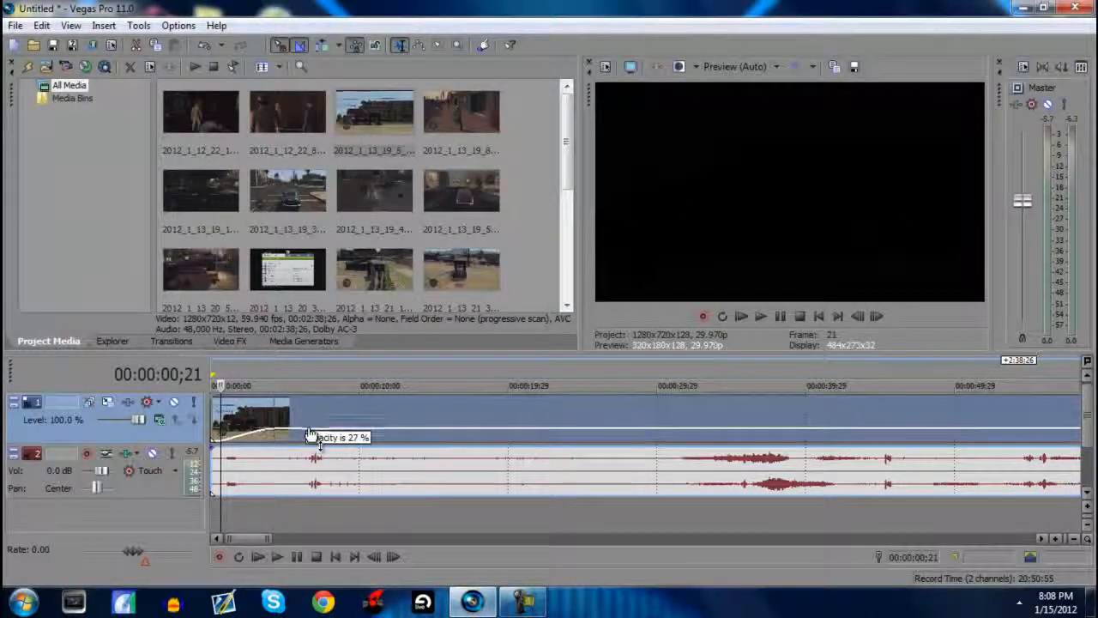
pyautogui.click(392, 377)
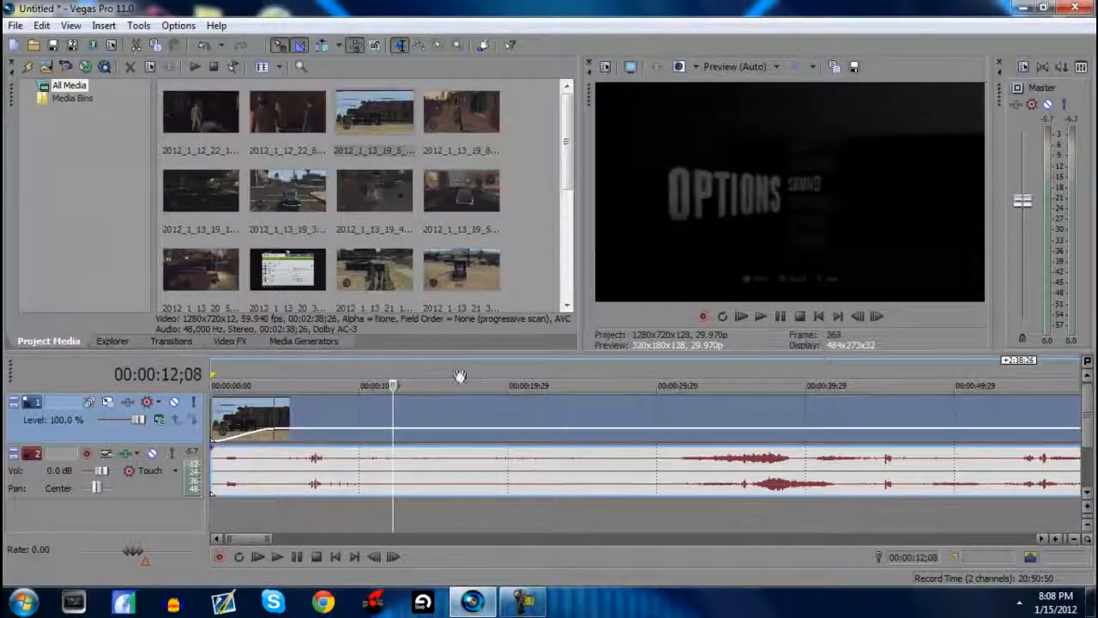
pyautogui.moveTo(469, 433); pyautogui.dragTo(483, 380)
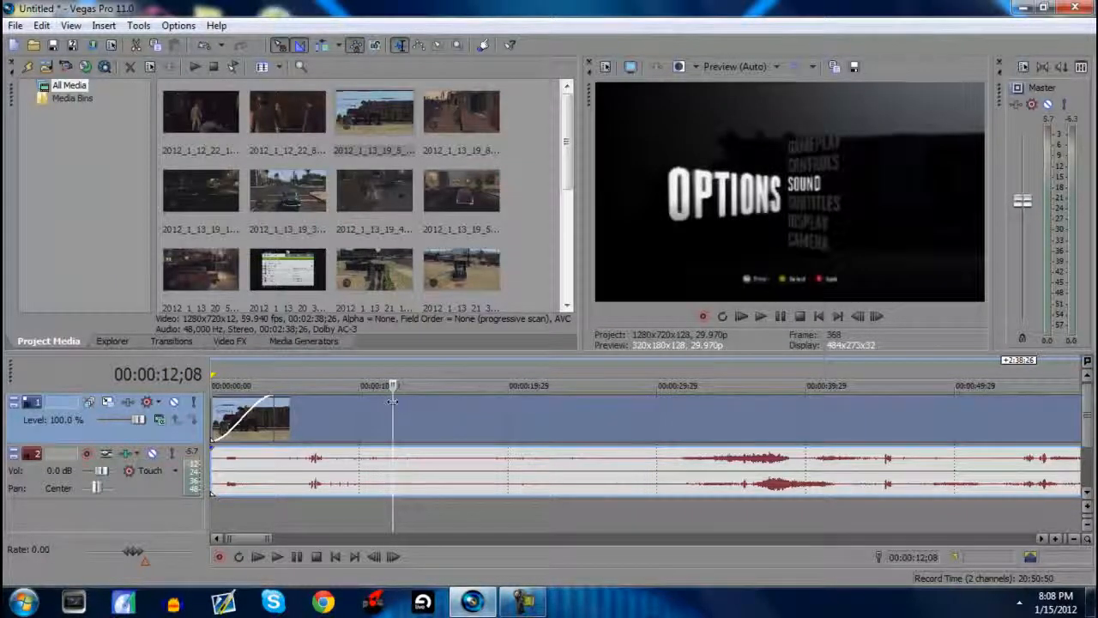